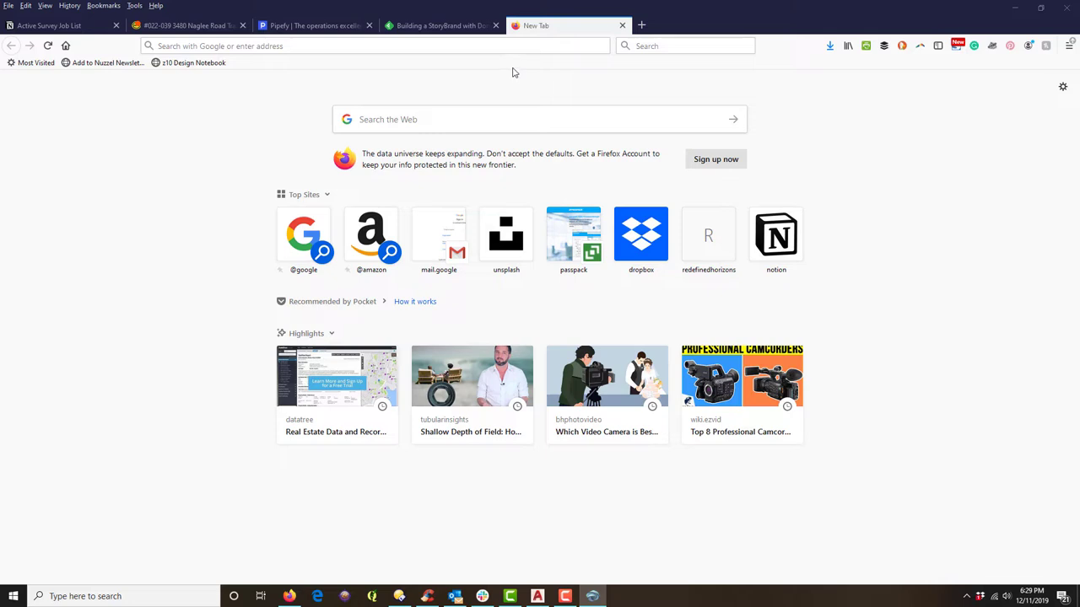
Load what3words.com in the browser and dismiss the Norton restart notice
{"action": "left_click", "coordinate": [521, 46]}
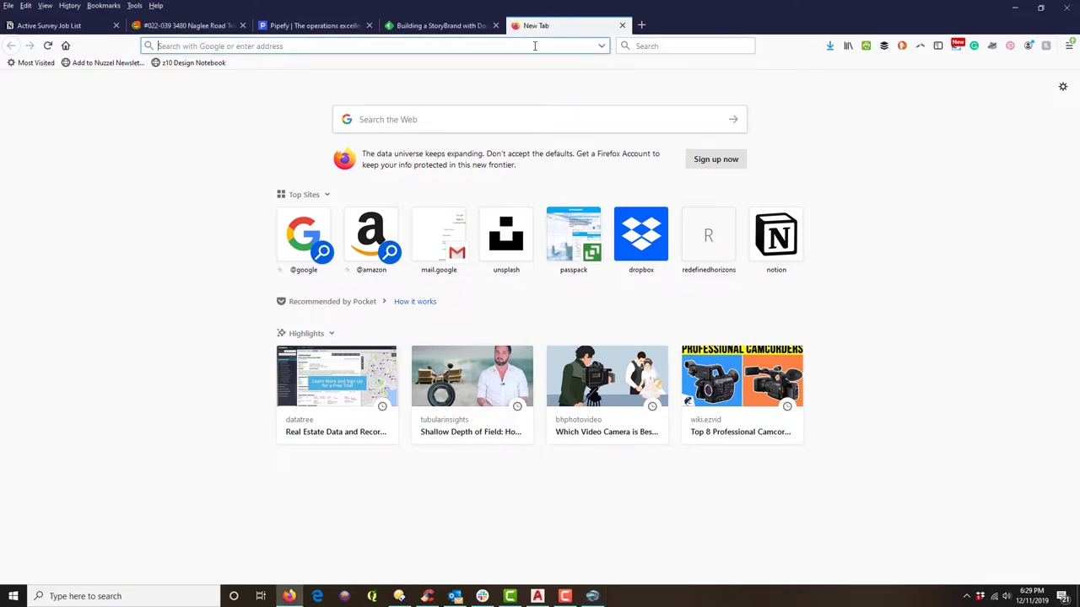
{"action": "type", "text": "what3words.com/clip.apples.leap"}
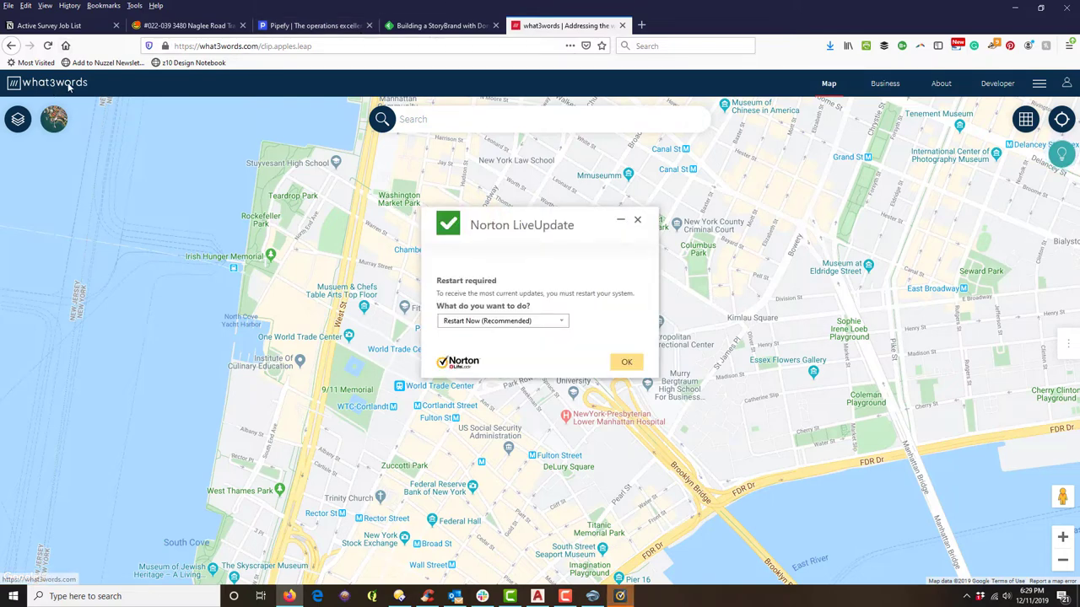
{"action": "left_click", "coordinate": [637, 222]}
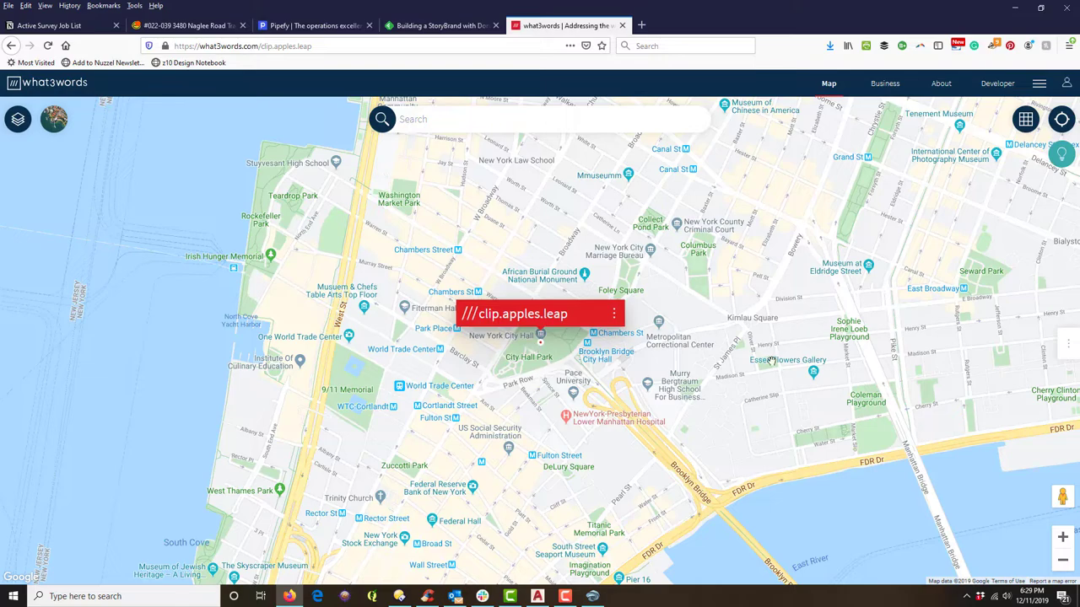
Pan and zoom the map to Broadway and Duane St, showing ///expand.animal.wool
{"action": "left_click_drag", "start_coordinate": [787, 357], "coordinate": [738, 419]}
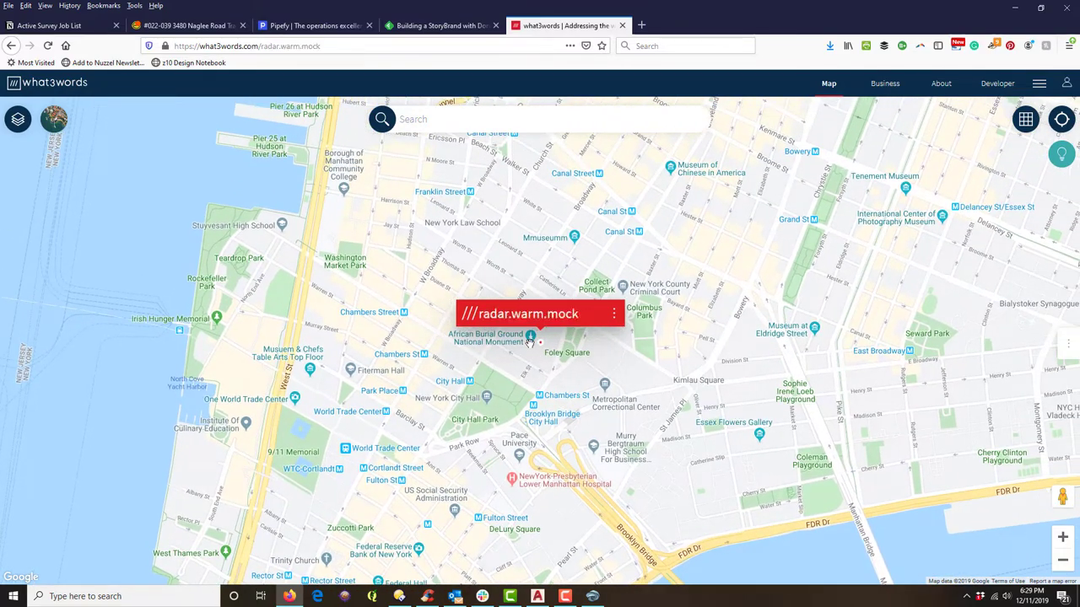
{"action": "scroll", "coordinate": [527, 358], "scroll_direction": "up", "scroll_amount": 3}
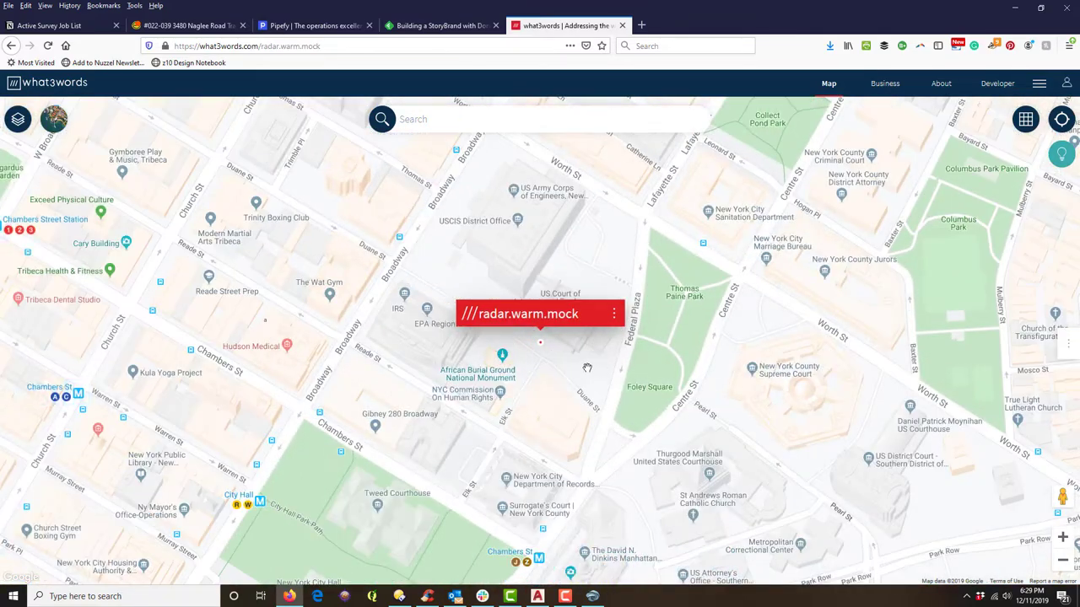
{"action": "scroll", "coordinate": [588, 366], "scroll_direction": "up", "scroll_amount": 2}
{"action": "scroll", "coordinate": [549, 351], "scroll_direction": "up", "scroll_amount": 2}
{"action": "scroll", "coordinate": [634, 364], "scroll_direction": "up", "scroll_amount": 2}
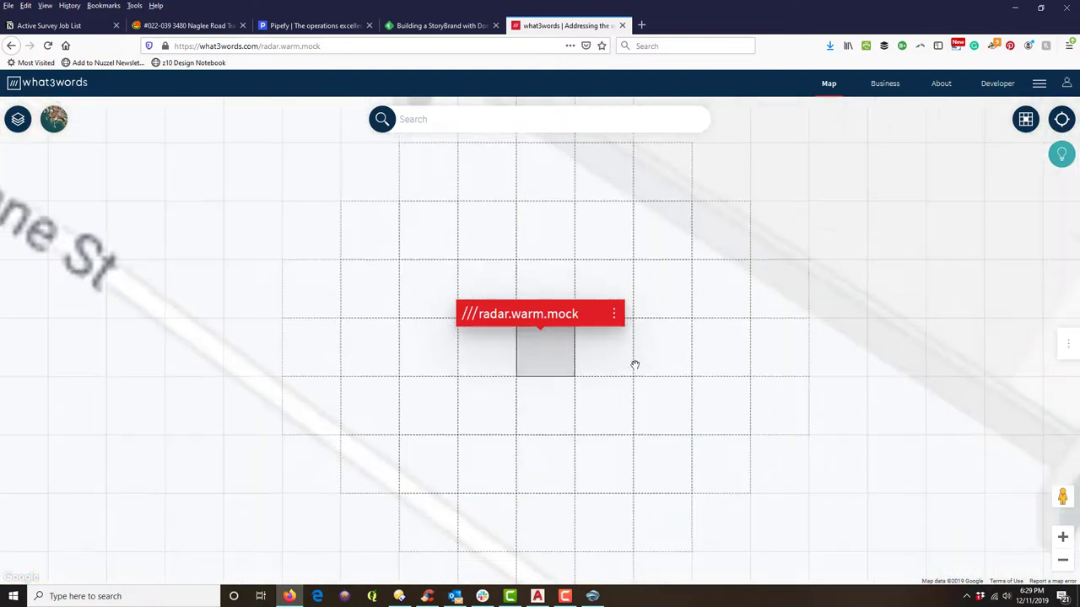
{"action": "scroll", "coordinate": [639, 363], "scroll_direction": "down", "scroll_amount": 1}
{"action": "scroll", "coordinate": [639, 363], "scroll_direction": "down", "scroll_amount": 2}
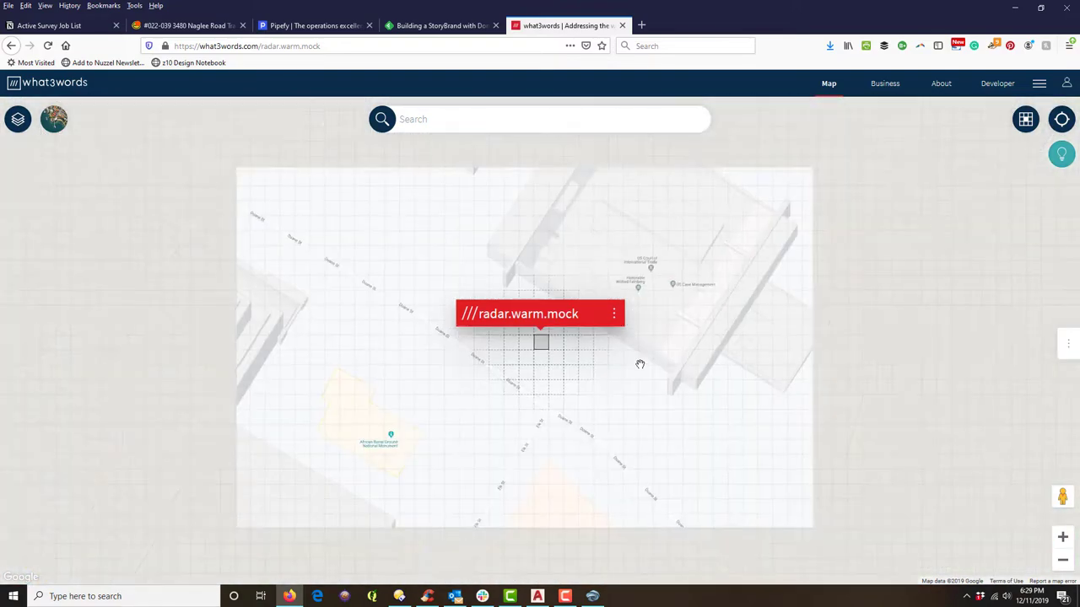
{"action": "mouse_move", "coordinate": [593, 410]}
{"action": "left_mouse_down"}
{"action": "mouse_move", "coordinate": [685, 397]}
{"action": "mouse_move", "coordinate": [792, 404]}
{"action": "left_mouse_up"}
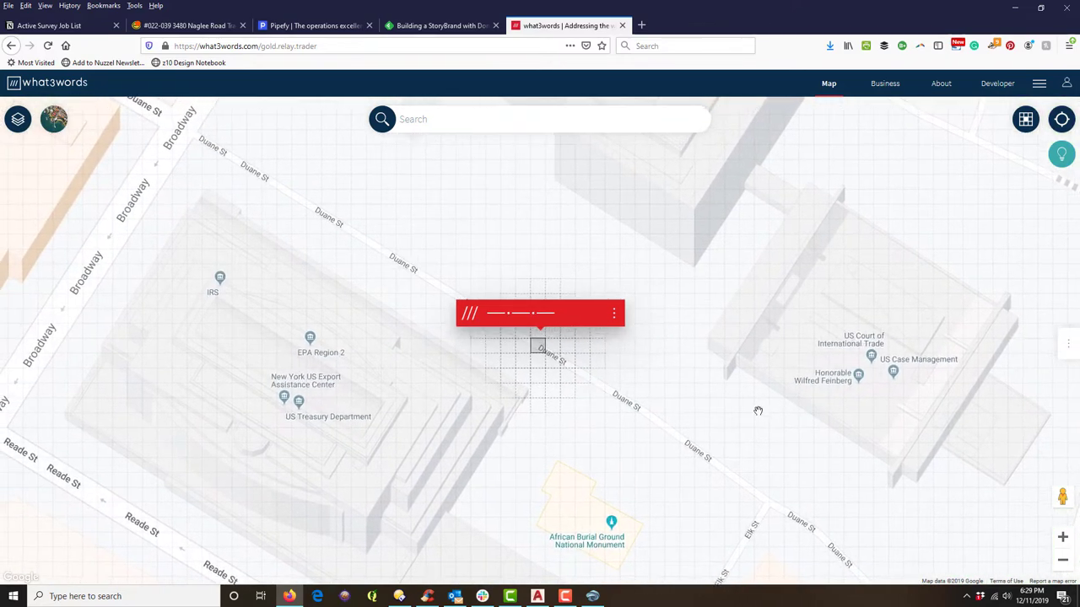
{"action": "left_click_drag", "start_coordinate": [672, 355], "coordinate": [830, 396]}
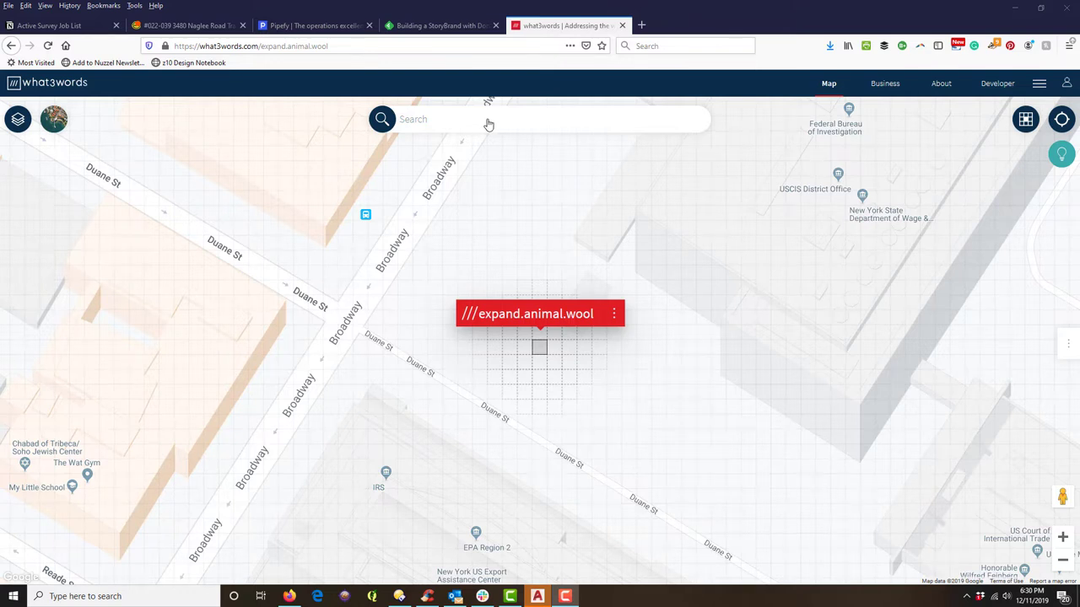
Search for 'csu maritime' and jump to Cal Maritime in Vallejo
{"action": "left_click", "coordinate": [487, 124]}
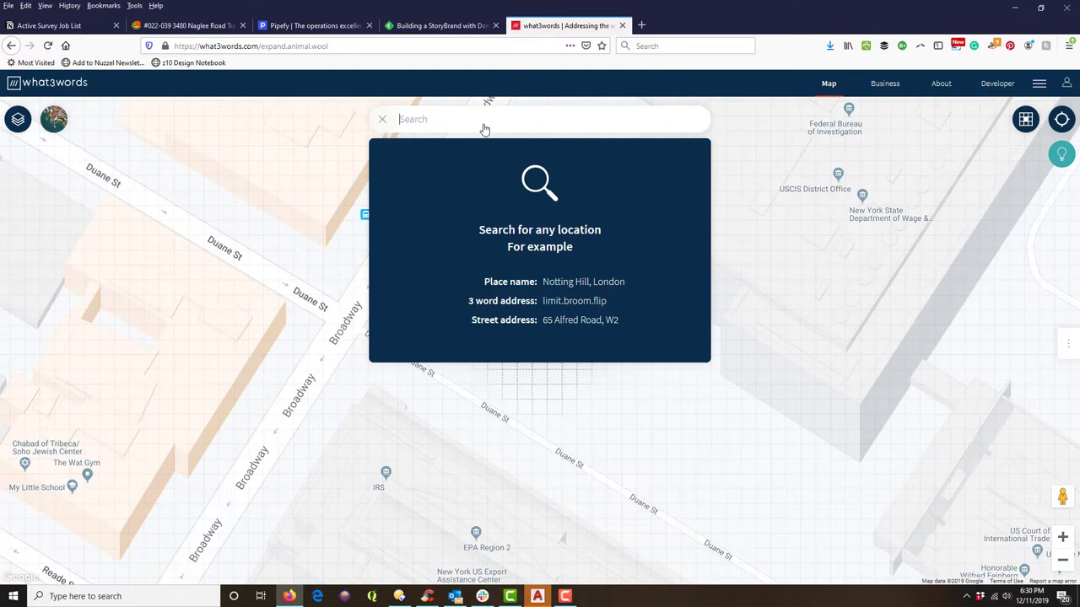
{"action": "type", "text": "cs"}
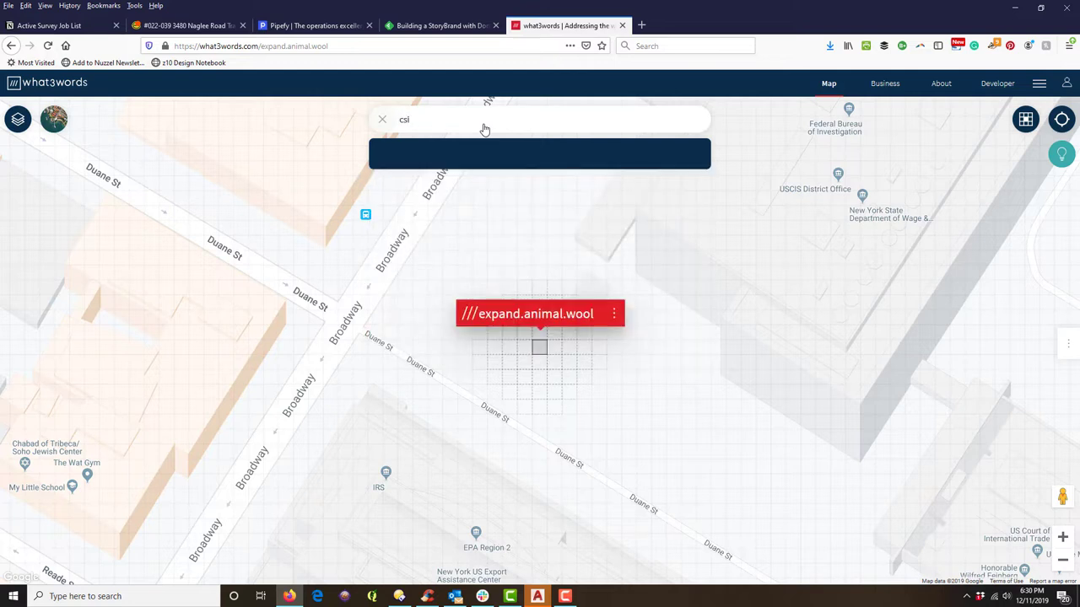
{"action": "type", "text": "u mari"}
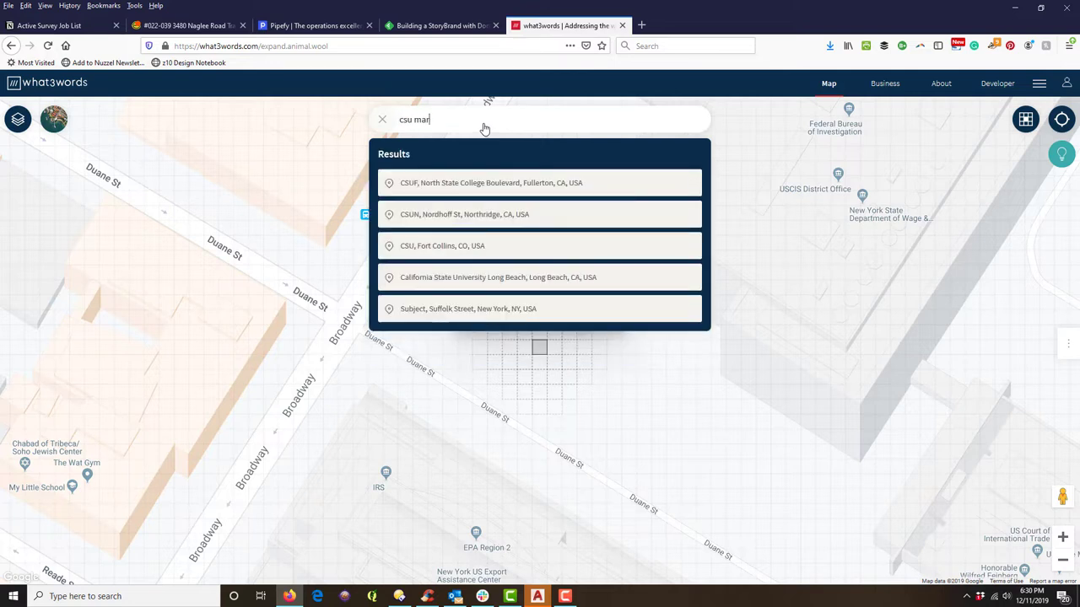
{"action": "type", "text": "time"}
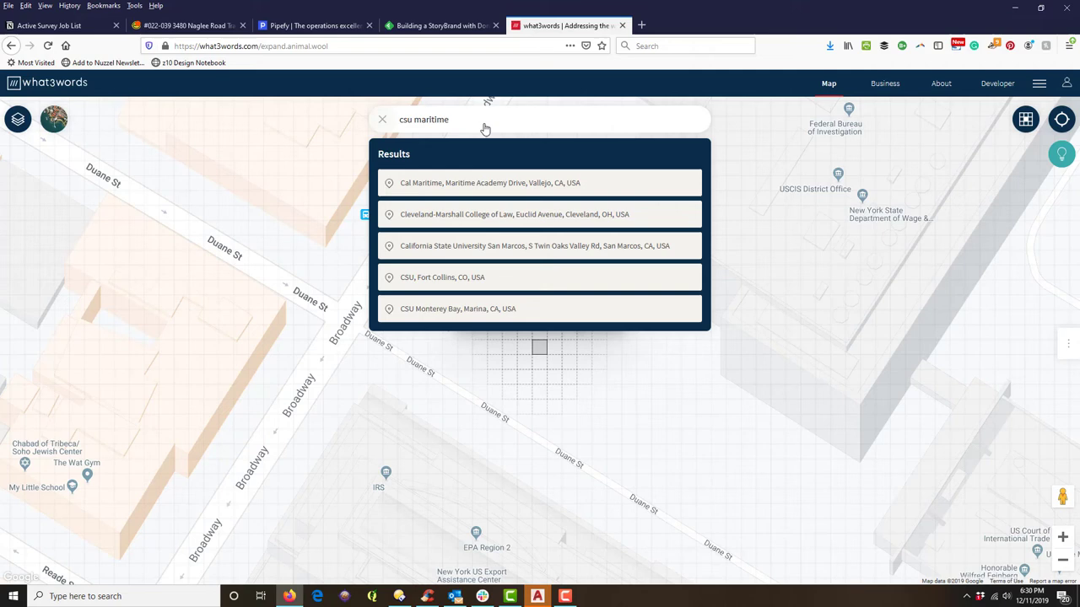
{"action": "left_click", "coordinate": [498, 184]}
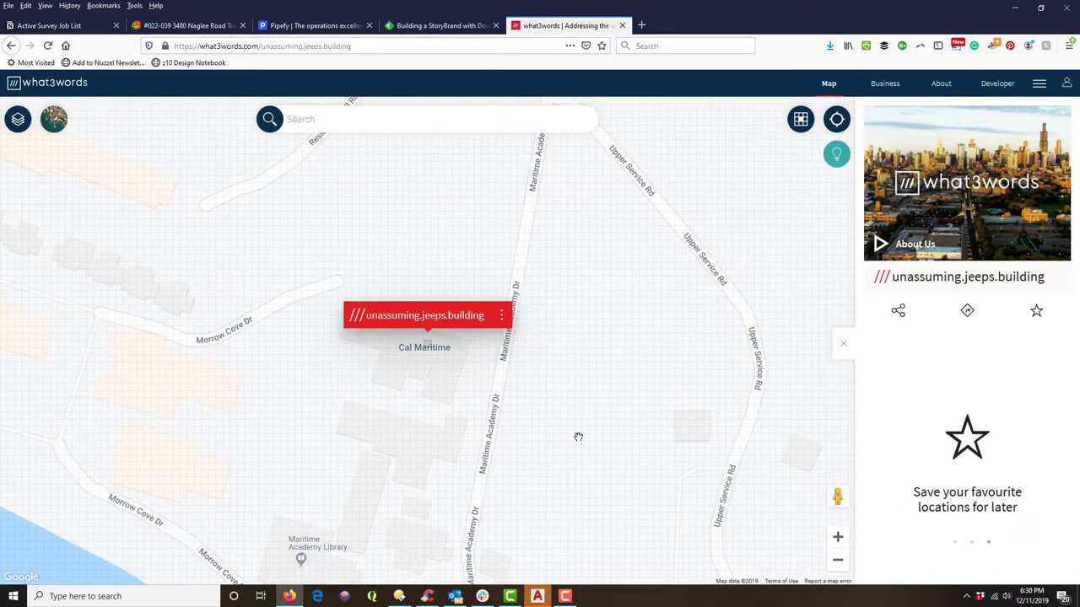
View the waterfront campus in satellite imagery, centred on ///apricot.traitor.hacker
{"action": "left_click_drag", "start_coordinate": [578, 437], "coordinate": [751, 380]}
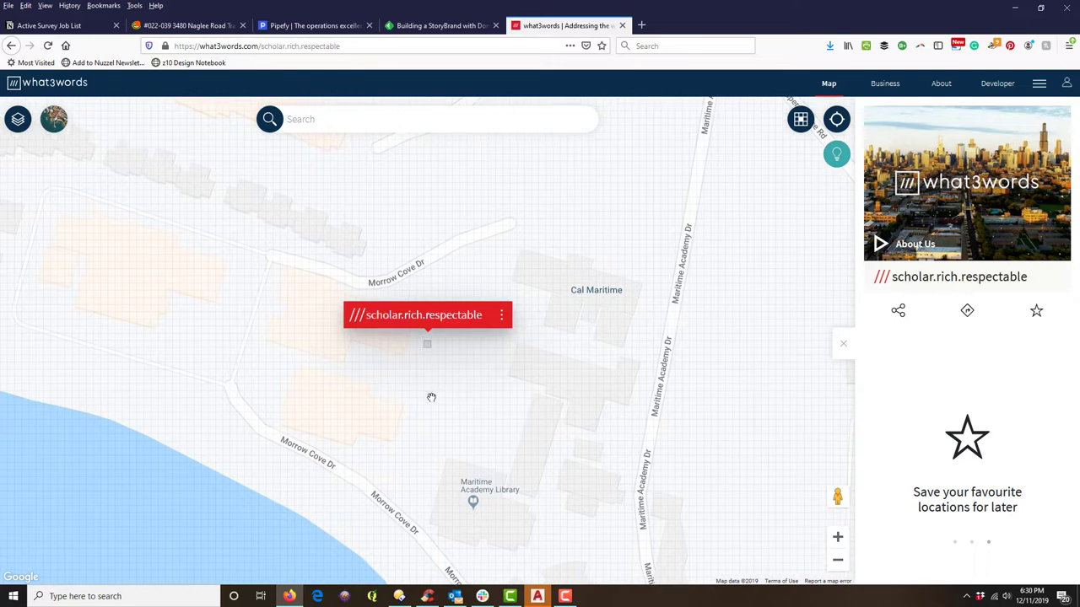
{"action": "mouse_move", "coordinate": [431, 398]}
{"action": "left_mouse_down"}
{"action": "mouse_move", "coordinate": [744, 470]}
{"action": "mouse_move", "coordinate": [697, 428]}
{"action": "left_mouse_up"}
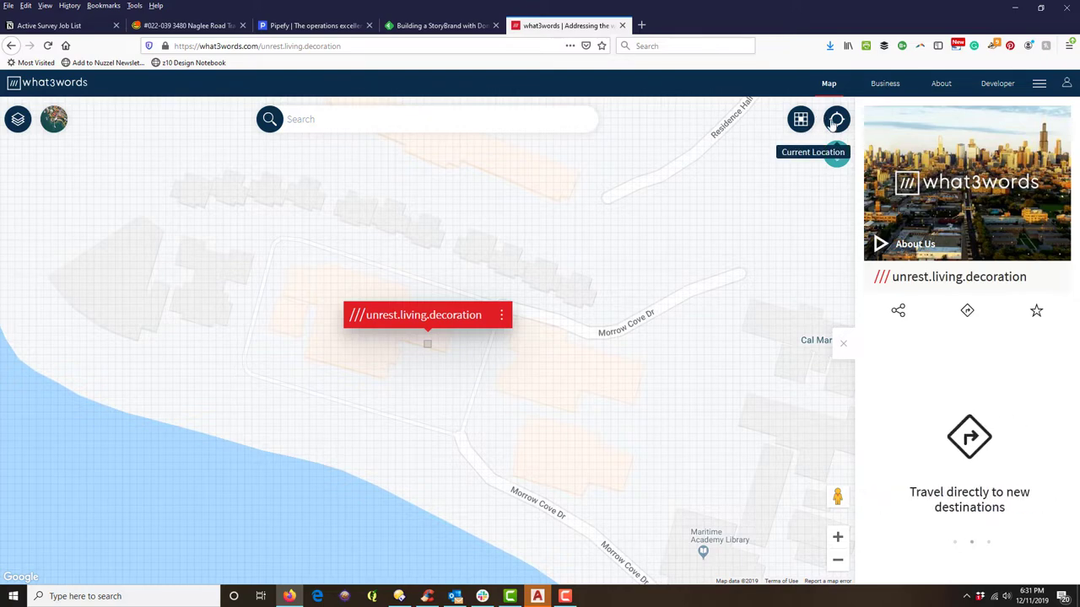
{"action": "left_click", "coordinate": [56, 121]}
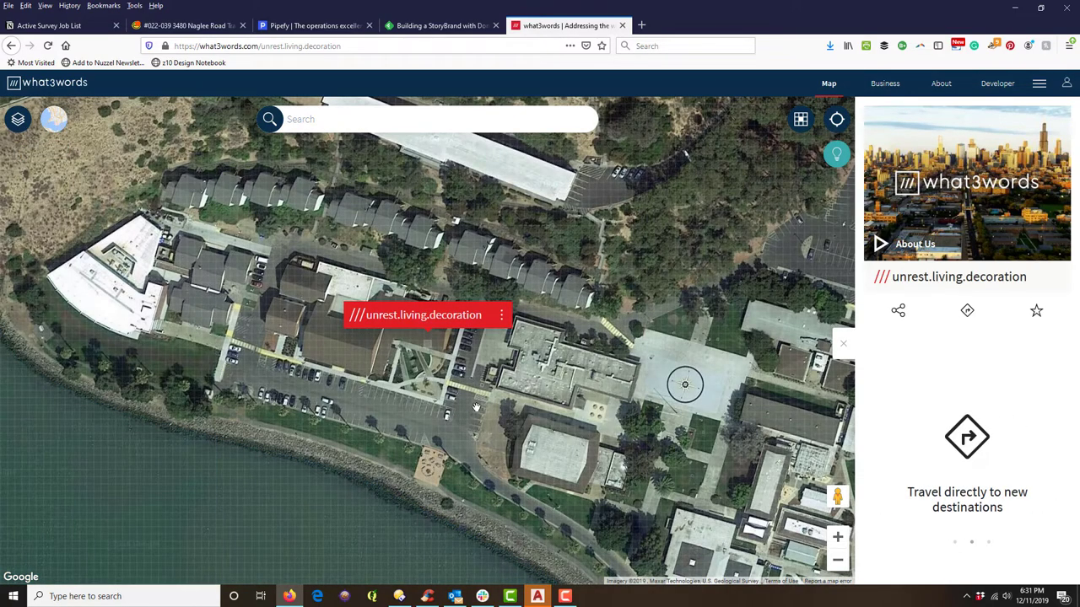
{"action": "mouse_move", "coordinate": [476, 406]}
{"action": "left_mouse_down"}
{"action": "mouse_move", "coordinate": [487, 387]}
{"action": "mouse_move", "coordinate": [461, 348]}
{"action": "left_mouse_up"}
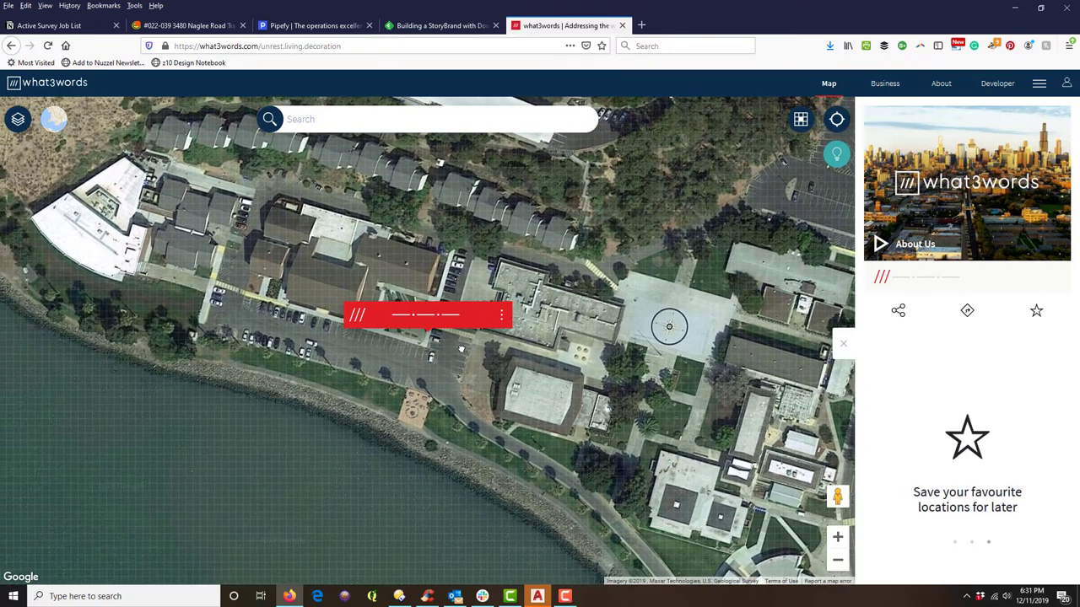
Open Google Maps in a new tab and search for 'csu maritime'
{"action": "left_click", "coordinate": [641, 25]}
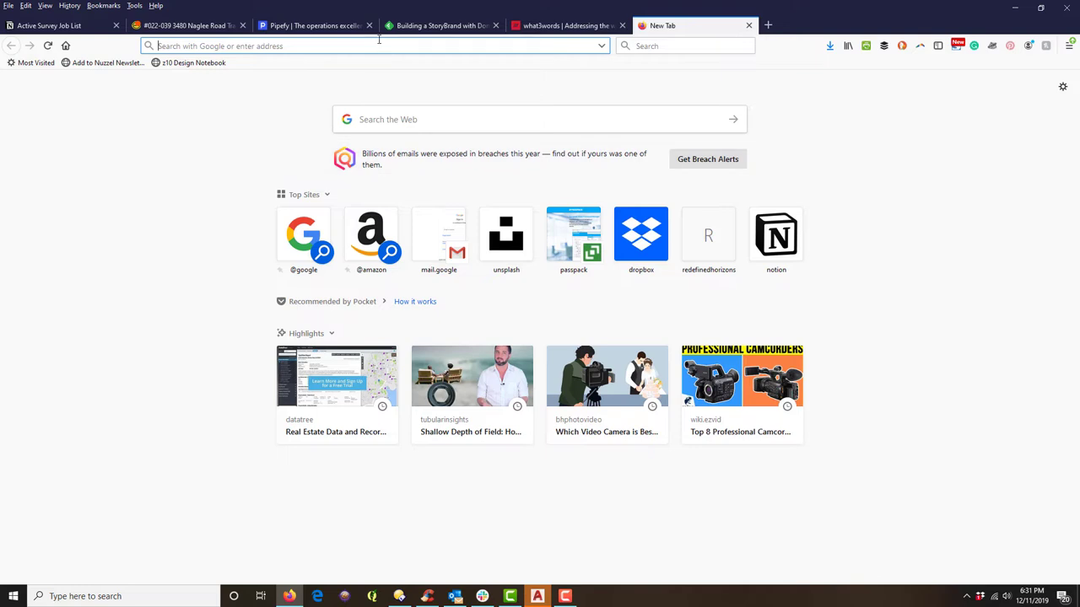
{"action": "type", "text": "google.com/maps"}
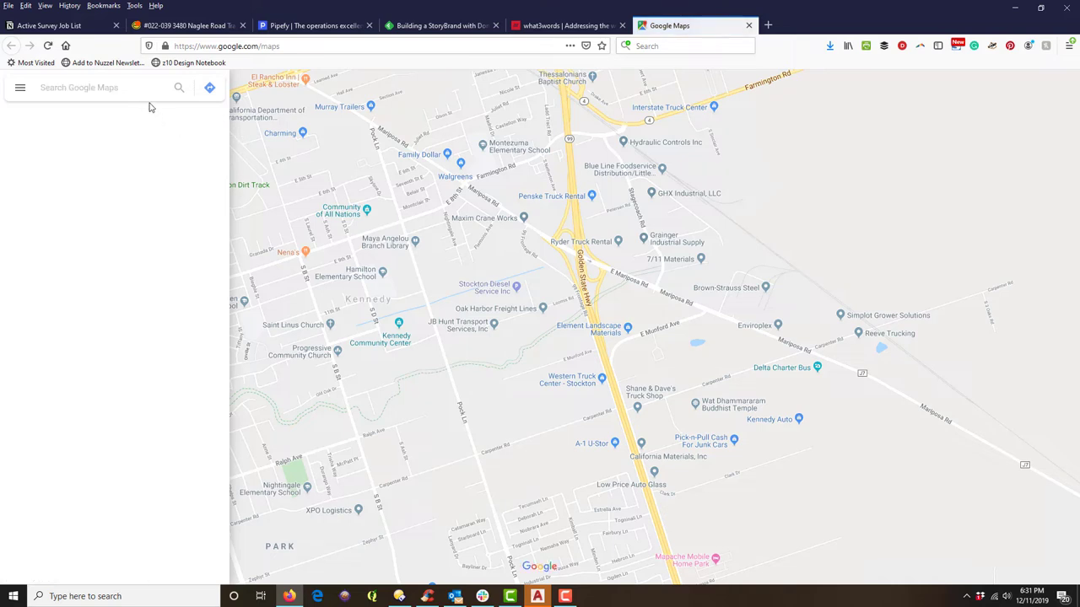
{"action": "type", "text": "cu"}
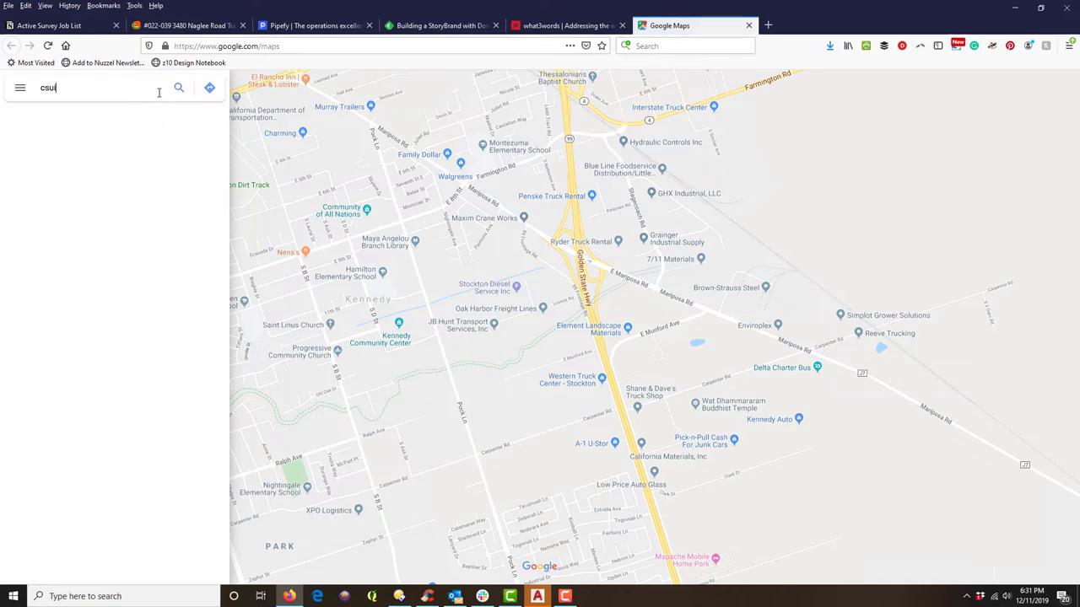
{"action": "type", "text": "maritime"}
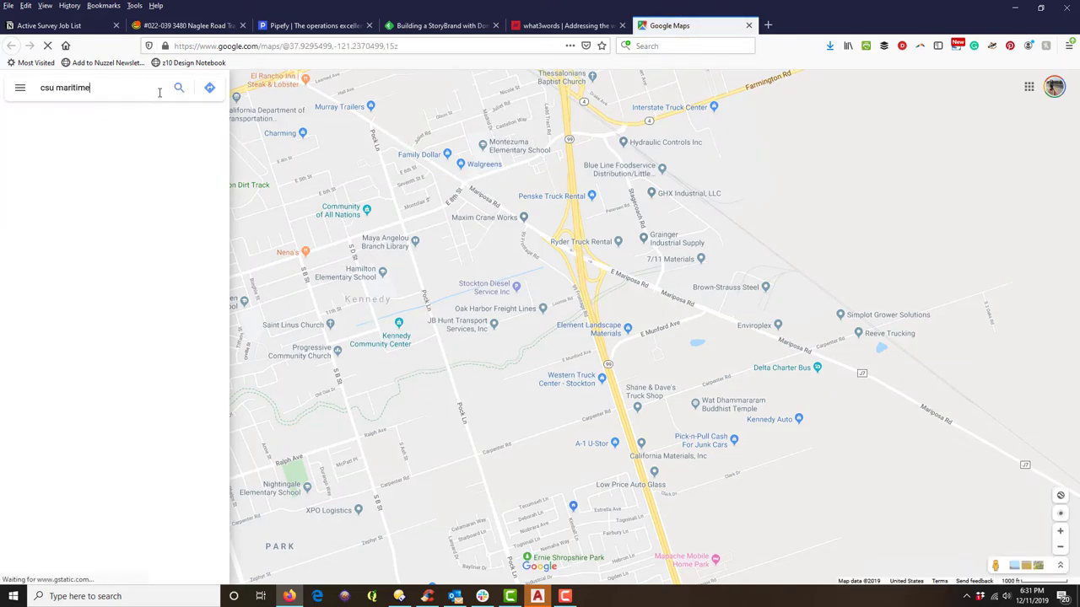
{"action": "key", "text": "Return"}
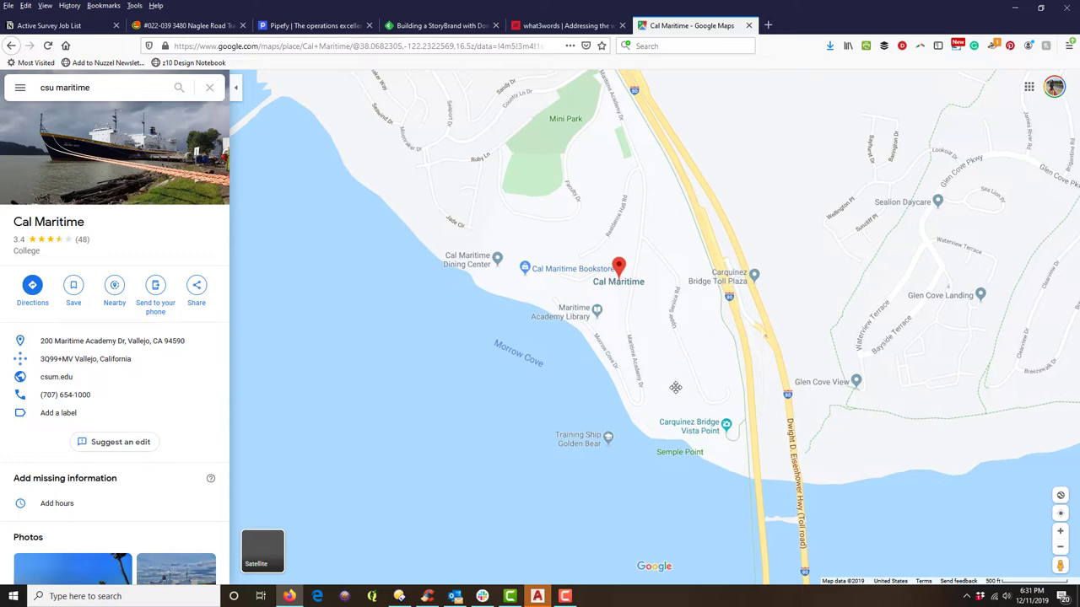
Zoom into the Cal Maritime campus and open the Cal Maritime Bookstore details
{"action": "left_click_drag", "start_coordinate": [675, 388], "coordinate": [739, 427]}
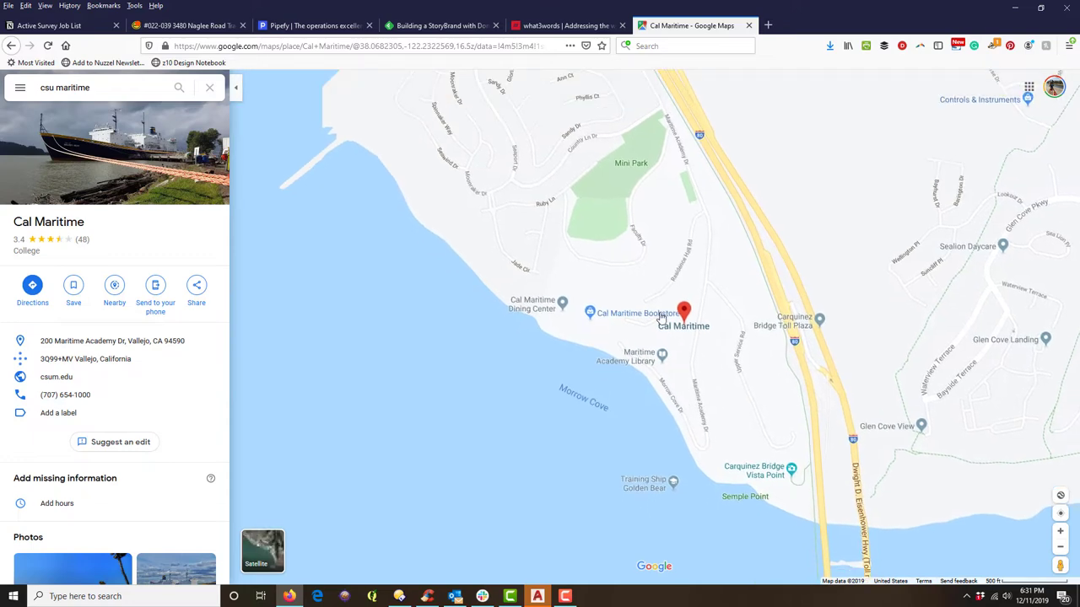
{"action": "scroll", "coordinate": [708, 308], "scroll_direction": "up", "scroll_amount": 3}
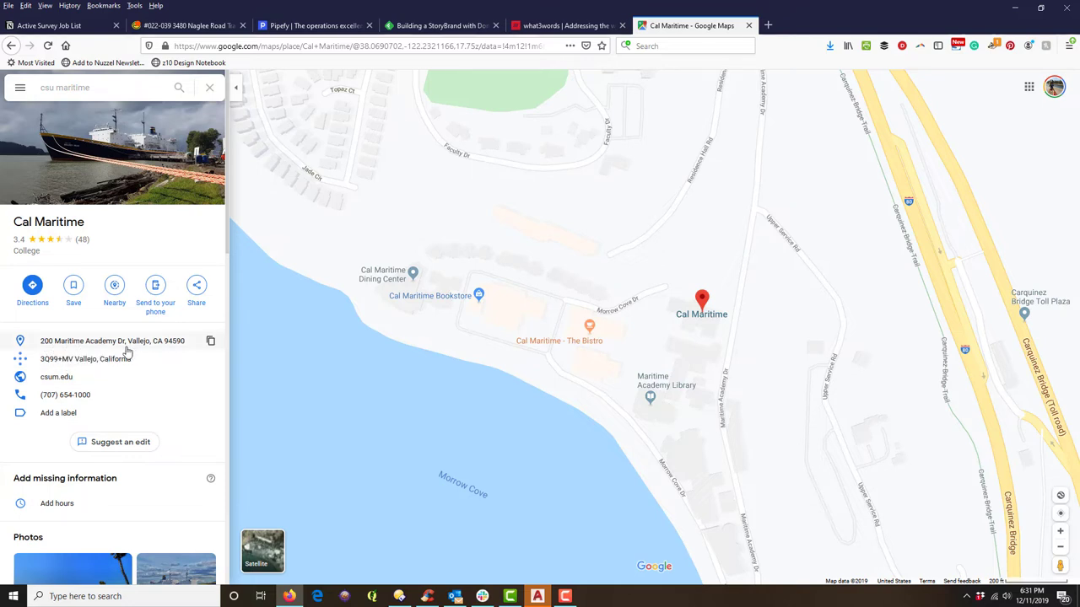
{"action": "scroll", "coordinate": [559, 244], "scroll_direction": "up", "scroll_amount": 1}
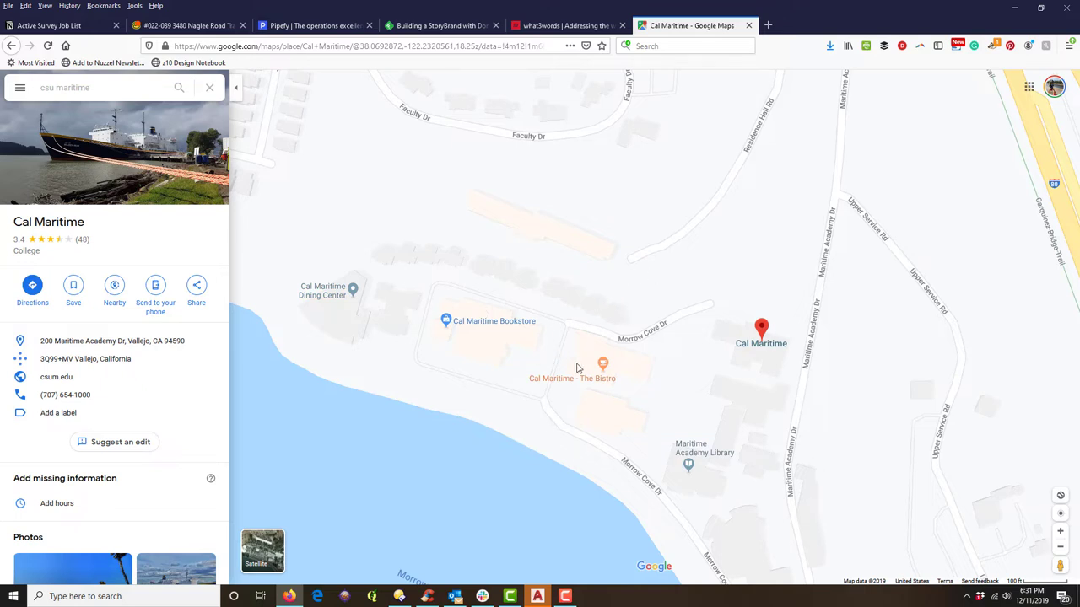
{"action": "scroll", "coordinate": [495, 378], "scroll_direction": "up", "scroll_amount": 1}
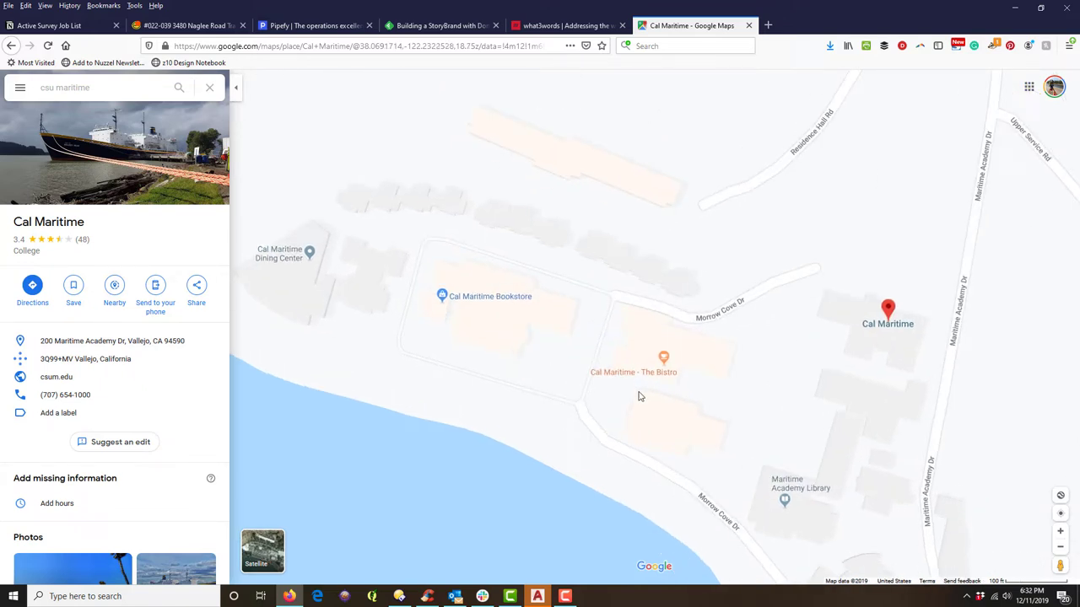
{"action": "left_click", "coordinate": [442, 297]}
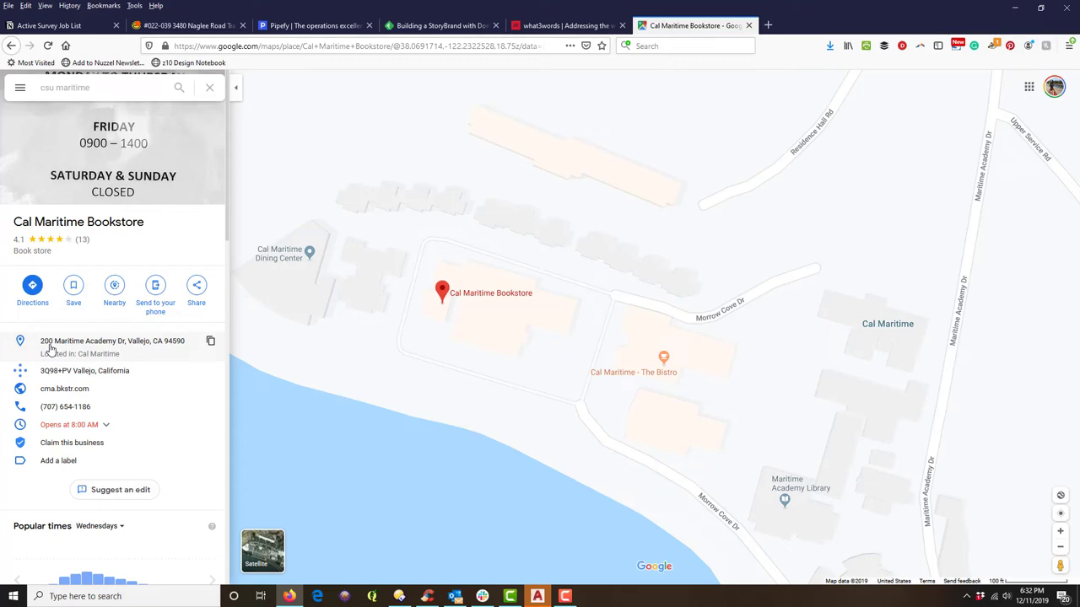
Close Google Maps and copy ///transitions.summer.natural from the what3words side panel
{"action": "left_click", "coordinate": [749, 26]}
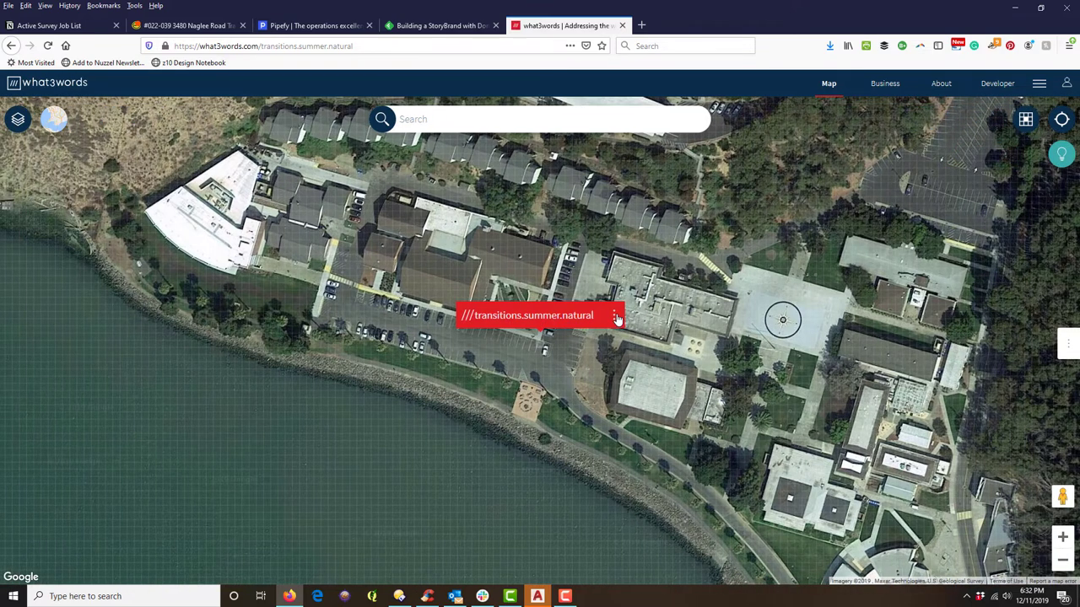
{"action": "left_click", "coordinate": [617, 319]}
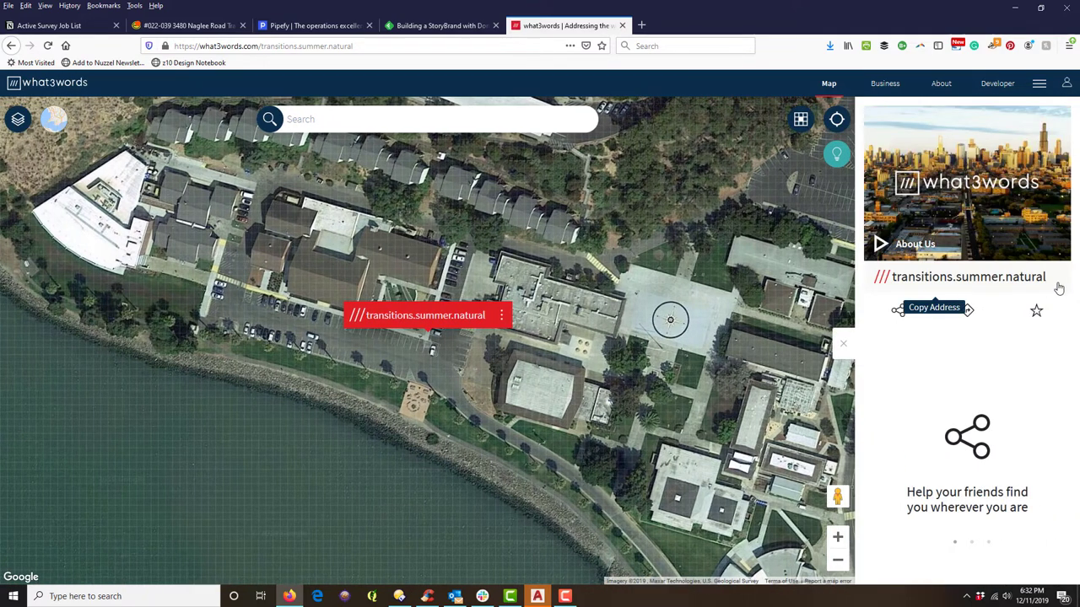
{"action": "left_click_drag", "start_coordinate": [1051, 282], "coordinate": [891, 289]}
{"action": "left_click", "coordinate": [891, 289]}
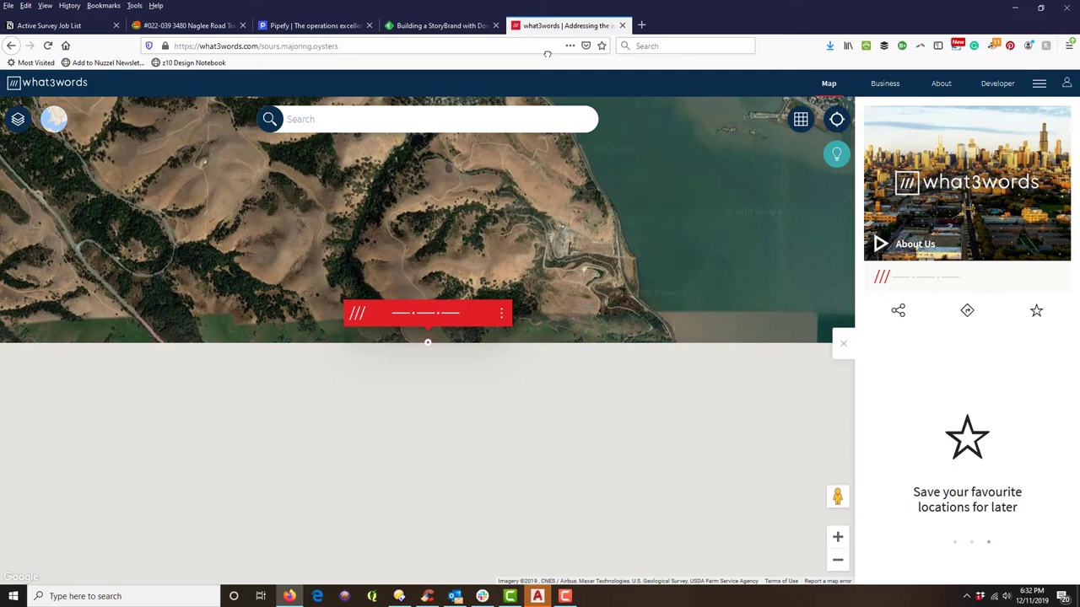
Search what3words for ///transitions.summer.natural
{"action": "left_click_drag", "start_coordinate": [654, 367], "coordinate": [466, 143]}
{"action": "left_click", "coordinate": [465, 119]}
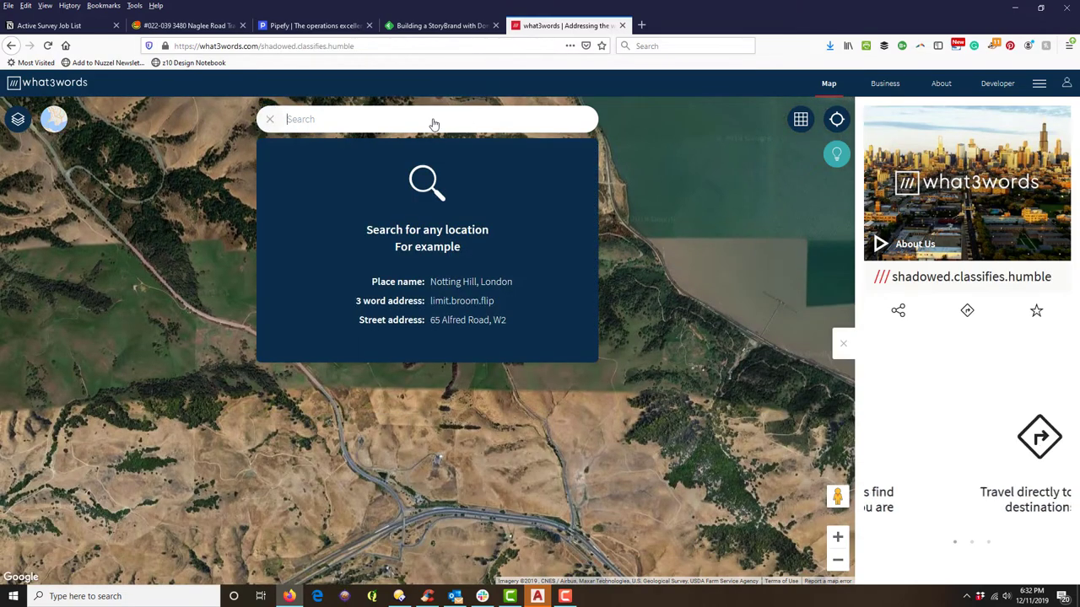
{"action": "type", "text": "///transitions.summer.natural"}
{"action": "key", "text": "Return"}
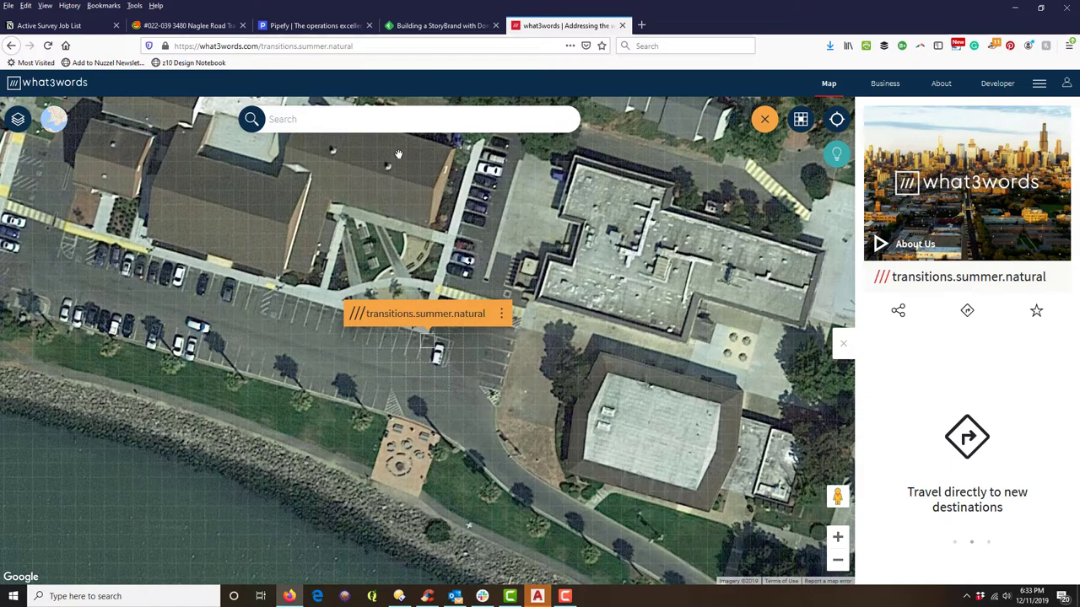
Zoom out and pan to show the bridge across the strait
{"action": "scroll", "coordinate": [601, 277], "scroll_direction": "down", "scroll_amount": 3}
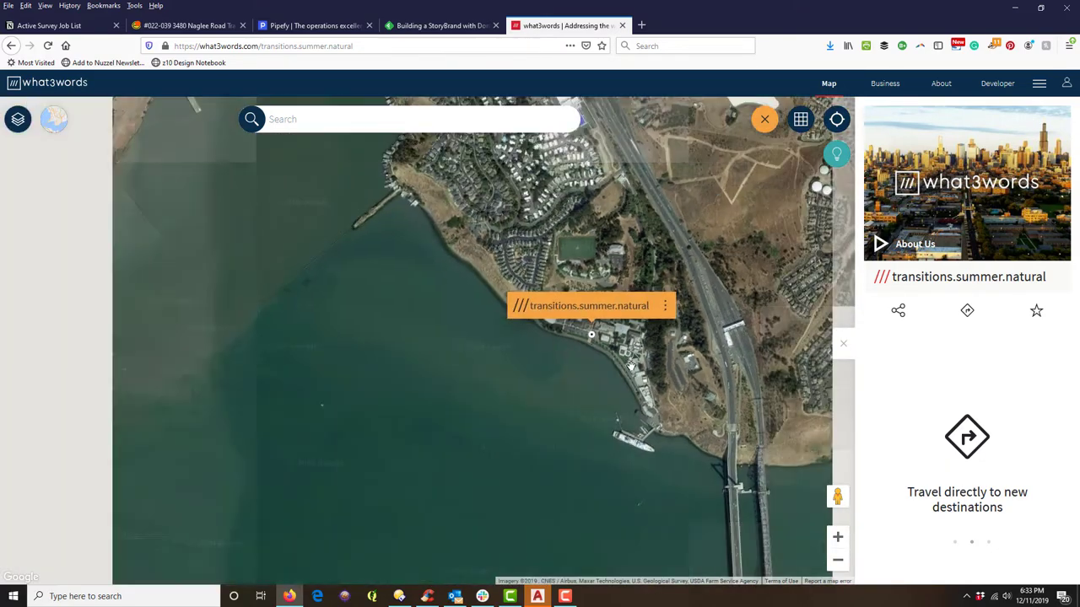
{"action": "scroll", "coordinate": [631, 365], "scroll_direction": "down", "scroll_amount": 1}
{"action": "mouse_move", "coordinate": [810, 388]}
{"action": "left_mouse_down"}
{"action": "mouse_move", "coordinate": [643, 321]}
{"action": "mouse_move", "coordinate": [656, 220]}
{"action": "left_mouse_up"}
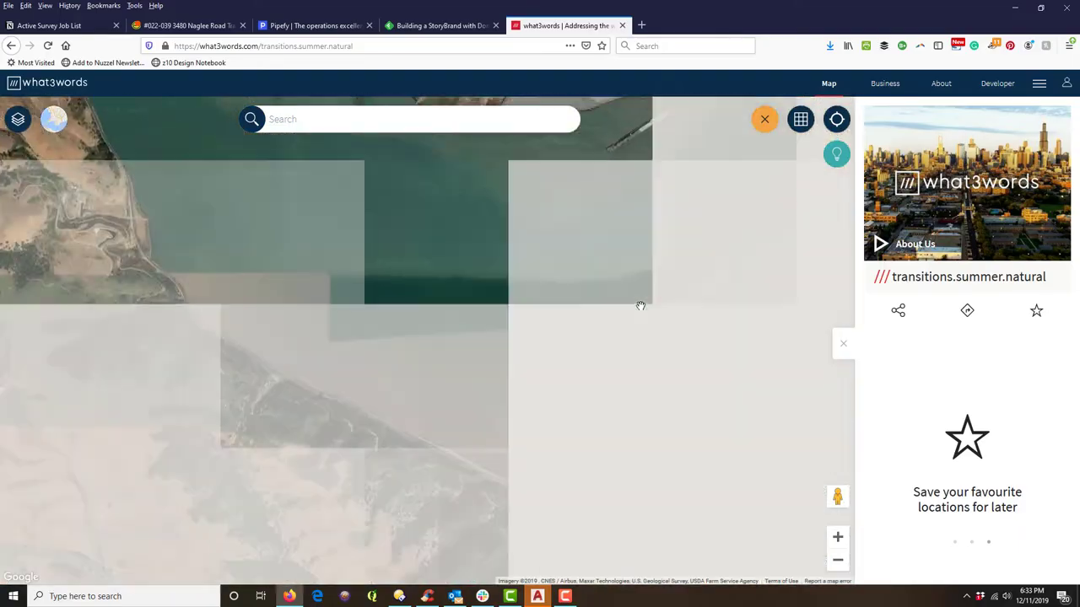
Pan the satellite map east along the shoreline to the hilly reservoir area
{"action": "mouse_move", "coordinate": [639, 301]}
{"action": "left_mouse_down"}
{"action": "mouse_move", "coordinate": [707, 384]}
{"action": "mouse_move", "coordinate": [413, 346]}
{"action": "left_mouse_up"}
{"action": "left_click_drag", "start_coordinate": [704, 381], "coordinate": [495, 375]}
{"action": "left_click_drag", "start_coordinate": [624, 325], "coordinate": [410, 272]}
{"action": "scroll", "coordinate": [587, 308], "scroll_direction": "down", "scroll_amount": 1}
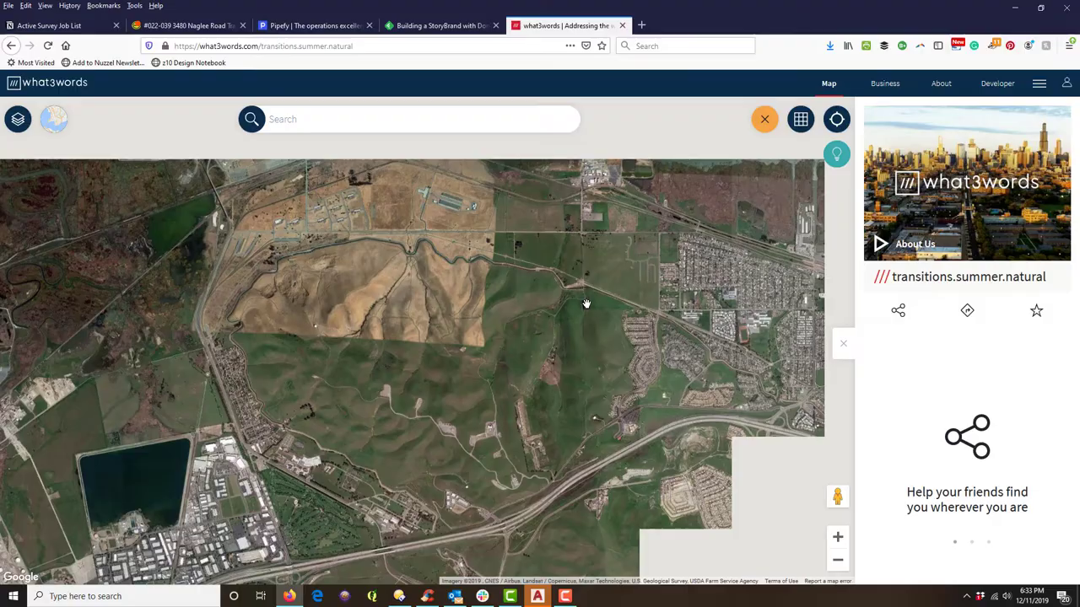
{"action": "scroll", "coordinate": [587, 308], "scroll_direction": "down", "scroll_amount": 1}
{"action": "scroll", "coordinate": [186, 233], "scroll_direction": "down", "scroll_amount": 1}
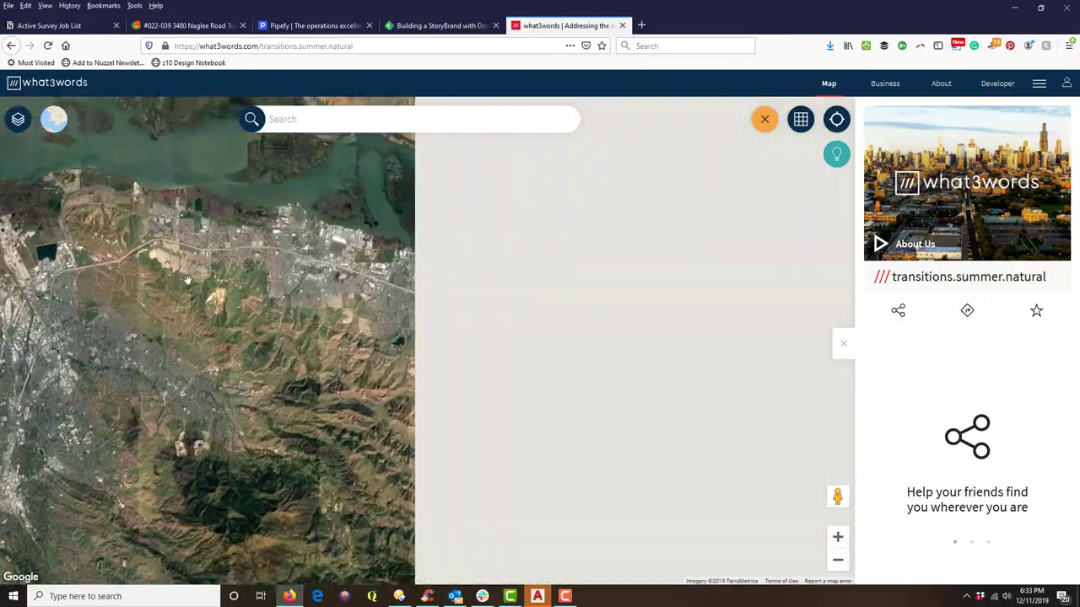
{"action": "scroll", "coordinate": [499, 371], "scroll_direction": "up", "scroll_amount": 2}
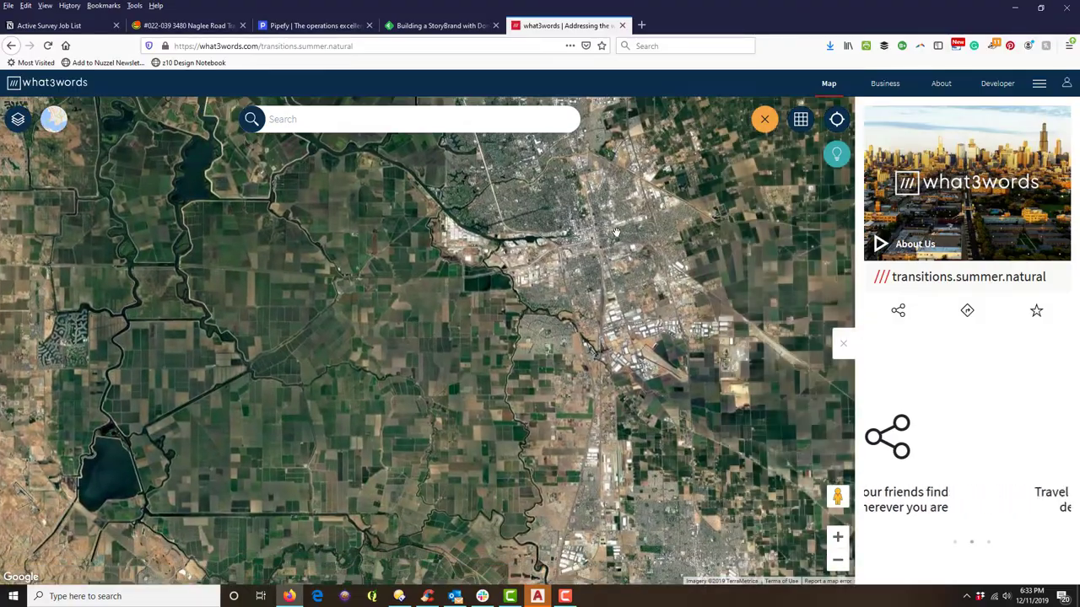
{"action": "scroll", "coordinate": [436, 264], "scroll_direction": "up", "scroll_amount": 3}
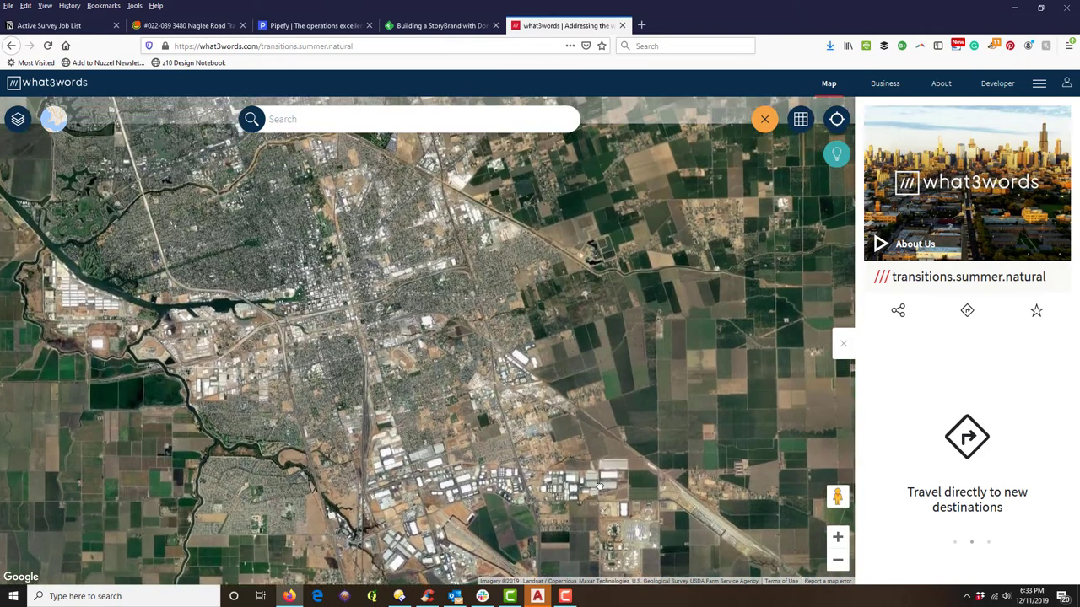
Zoom in past the farmland and pond onto the road bridge over the canal
{"action": "left_click_drag", "start_coordinate": [732, 238], "coordinate": [674, 364]}
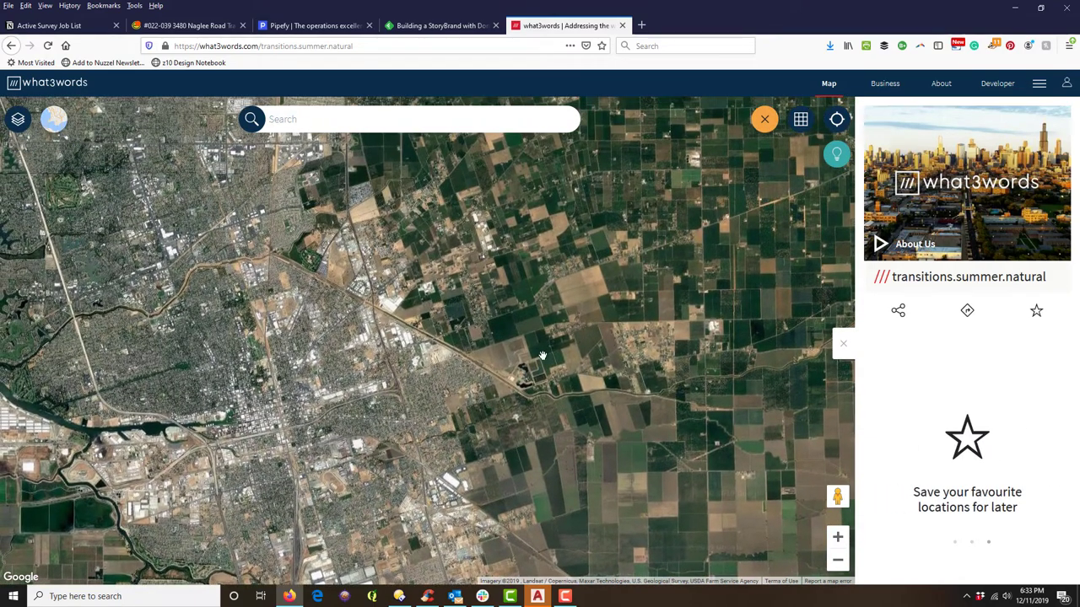
{"action": "scroll", "coordinate": [499, 421], "scroll_direction": "up", "scroll_amount": 1}
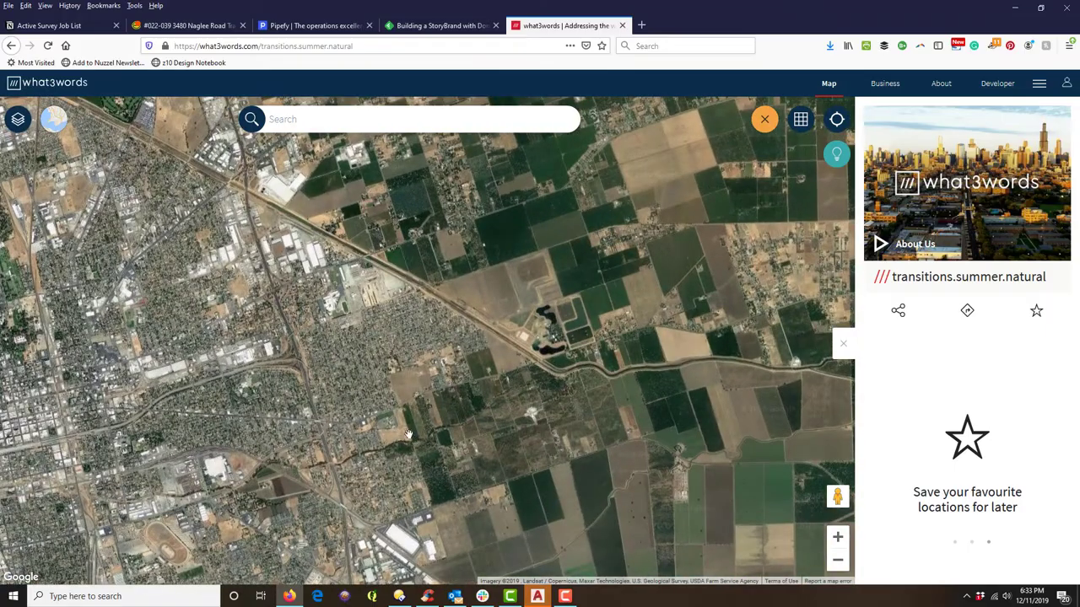
{"action": "scroll", "coordinate": [414, 405], "scroll_direction": "up", "scroll_amount": 1}
{"action": "scroll", "coordinate": [380, 473], "scroll_direction": "up", "scroll_amount": 1}
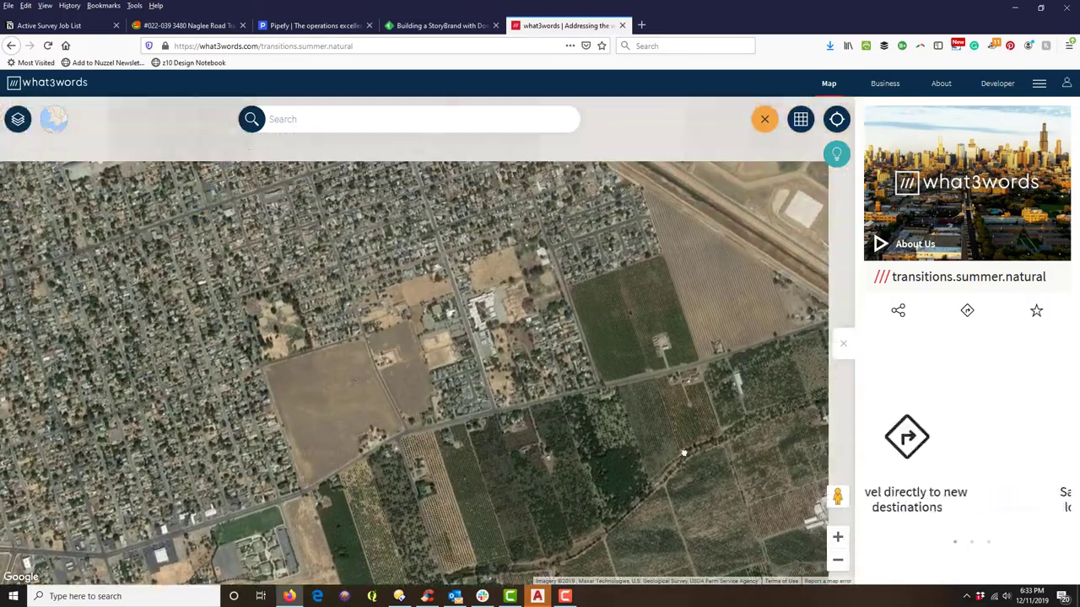
{"action": "mouse_move", "coordinate": [838, 363]}
{"action": "left_mouse_down"}
{"action": "mouse_move", "coordinate": [730, 342]}
{"action": "mouse_move", "coordinate": [522, 366]}
{"action": "left_mouse_up"}
{"action": "scroll", "coordinate": [731, 342], "scroll_direction": "up", "scroll_amount": 1}
{"action": "scroll", "coordinate": [522, 366], "scroll_direction": "up", "scroll_amount": 1}
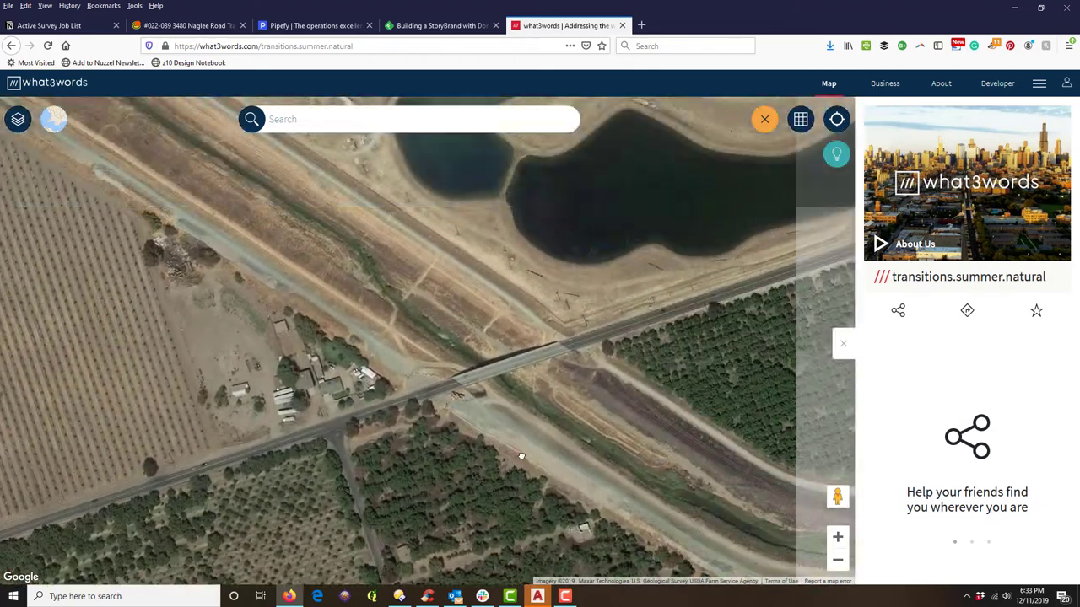
{"action": "scroll", "coordinate": [522, 366], "scroll_direction": "up", "scroll_amount": 1}
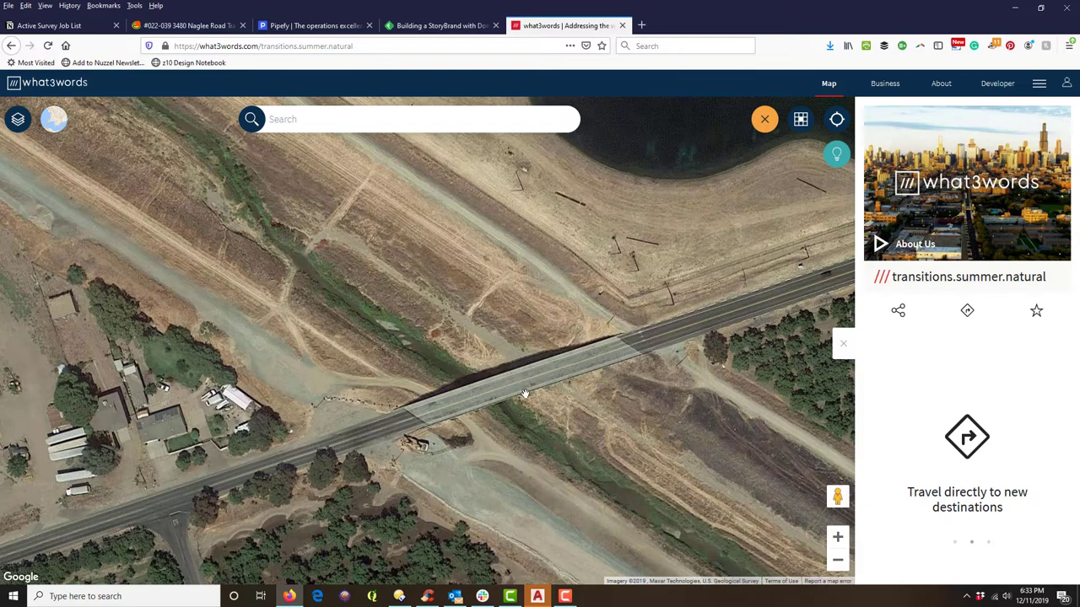
{"action": "left_click_drag", "start_coordinate": [493, 414], "coordinate": [618, 387]}
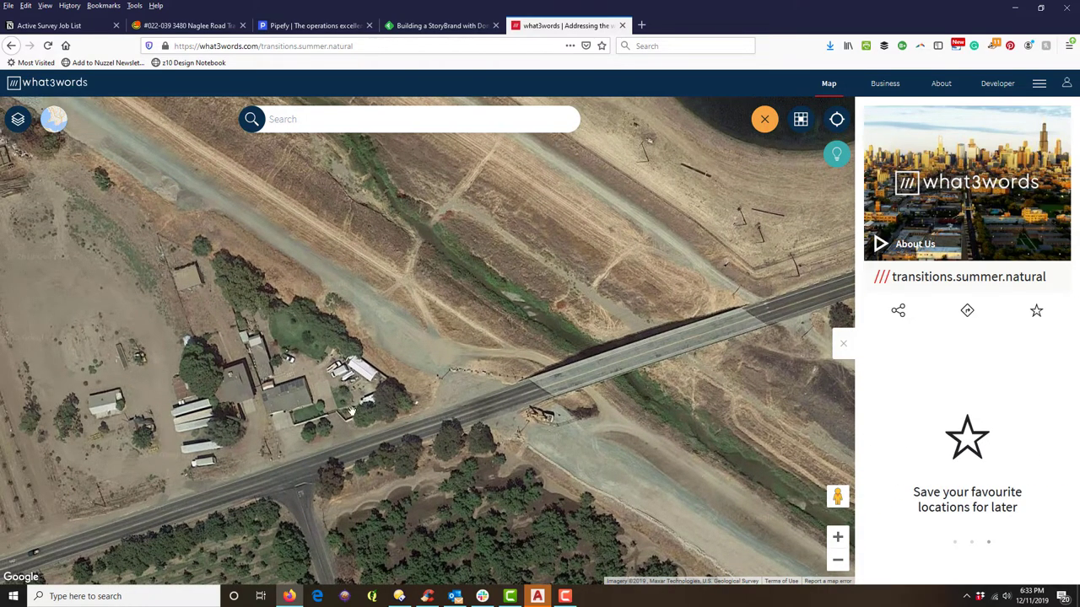
{"action": "left_click_drag", "start_coordinate": [722, 405], "coordinate": [606, 414]}
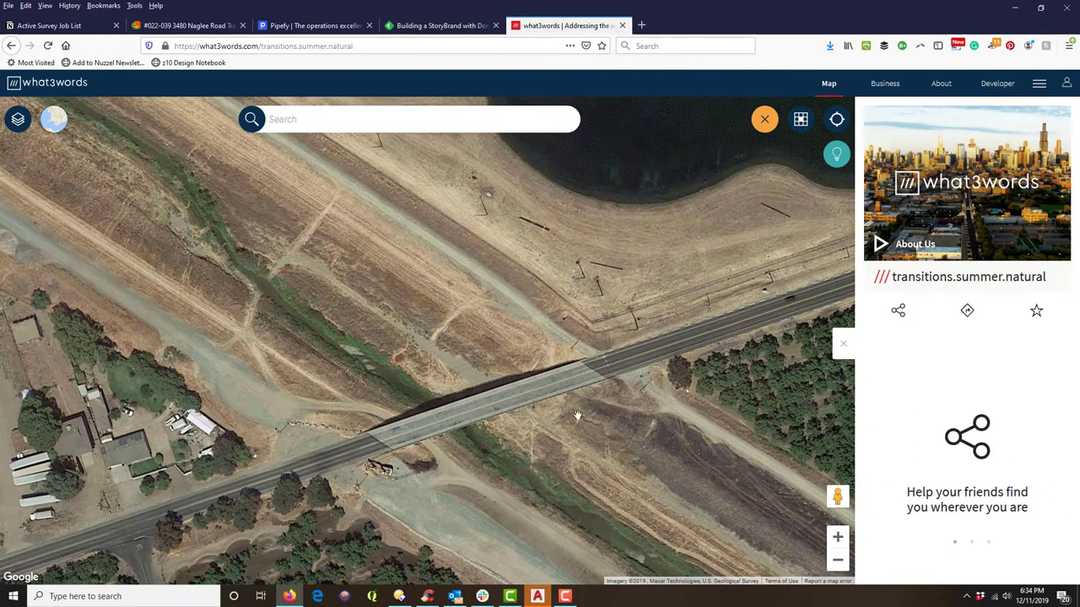
{"action": "scroll", "coordinate": [559, 429], "scroll_direction": "up", "scroll_amount": 1}
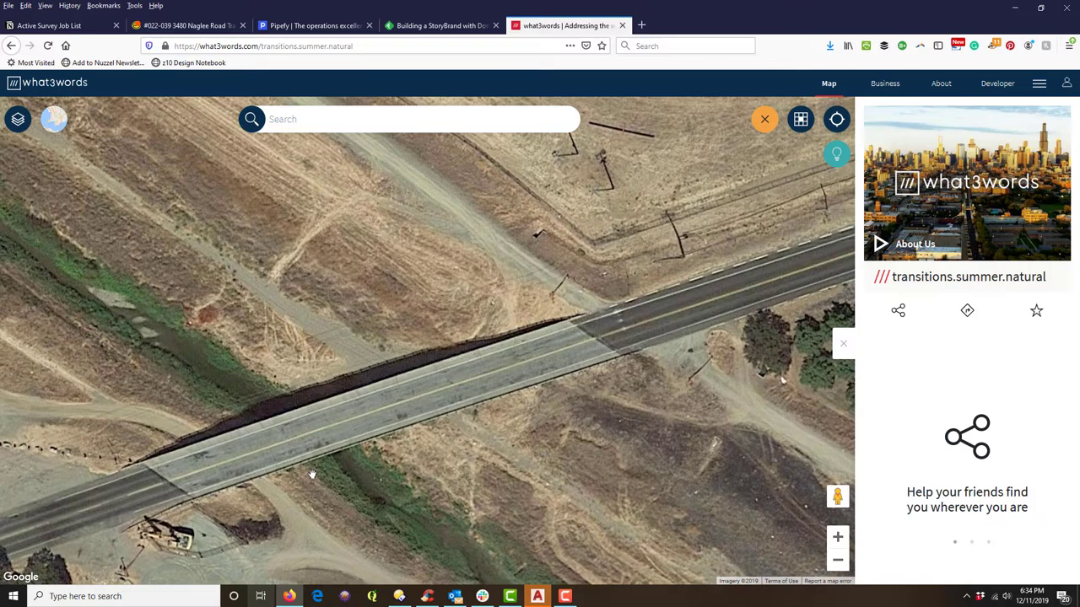
Show the E Main St crossing on the street map, selecting ///timer.doting.spreads
{"action": "left_click", "coordinate": [807, 125]}
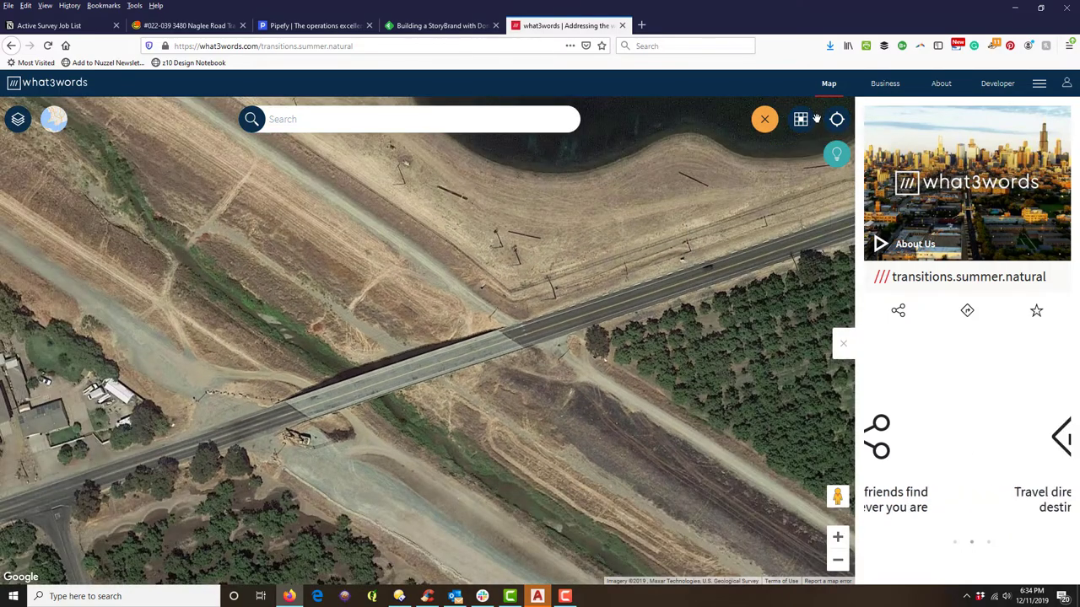
{"action": "left_click", "coordinate": [53, 119]}
{"action": "mouse_move", "coordinate": [491, 428]}
{"action": "left_mouse_down"}
{"action": "mouse_move", "coordinate": [328, 480]}
{"action": "mouse_move", "coordinate": [614, 429]}
{"action": "mouse_move", "coordinate": [658, 379]}
{"action": "left_mouse_up"}
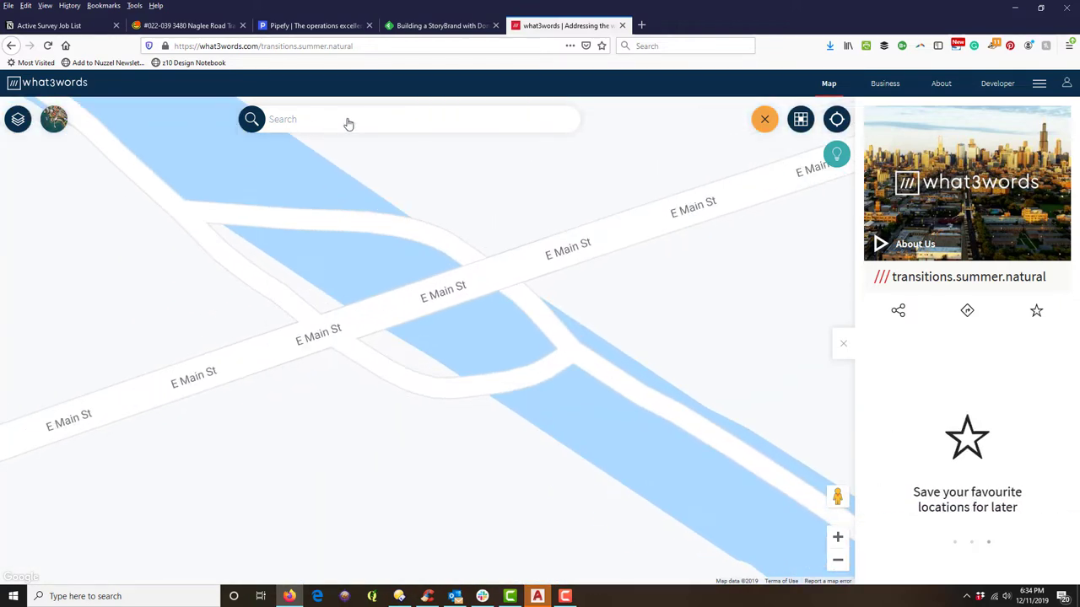
{"action": "left_click", "coordinate": [346, 120]}
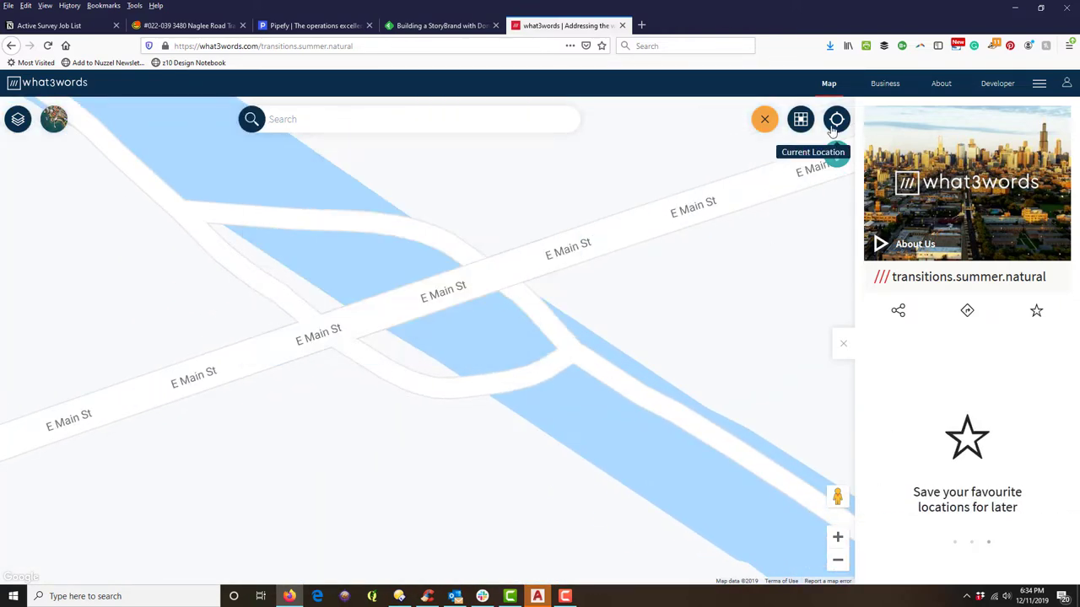
{"action": "left_click", "coordinate": [837, 119]}
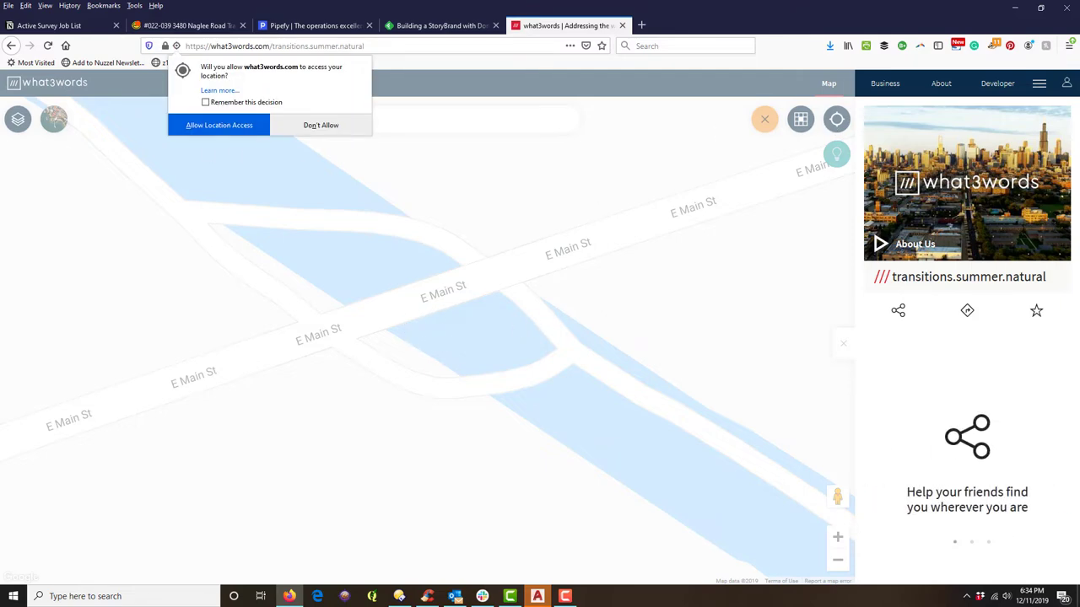
{"action": "key", "text": "Return"}
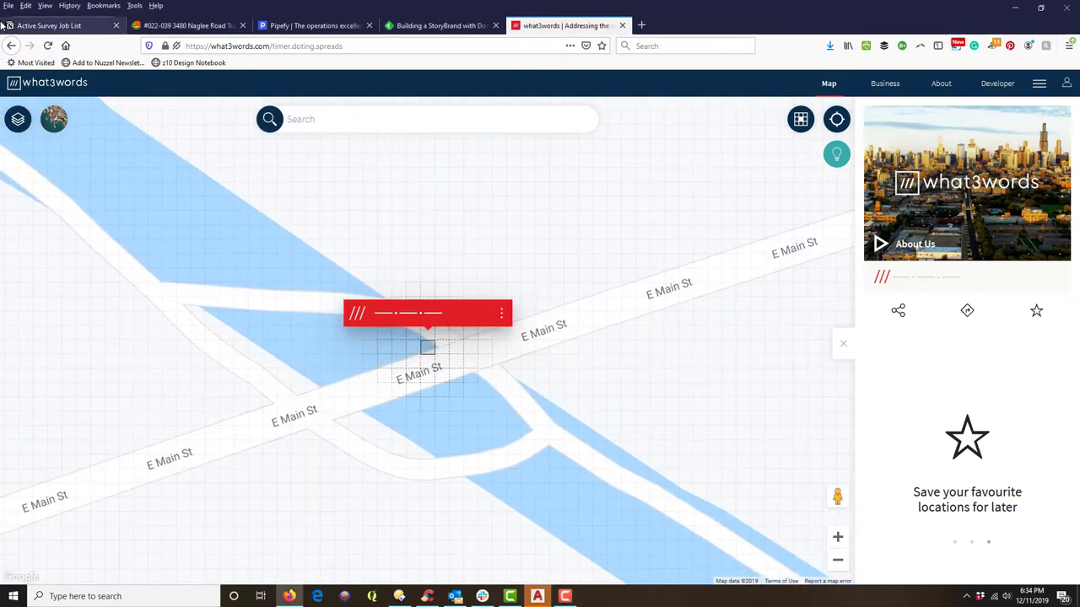
Return to satellite imagery and locate ///gentlemen.belongs.nosedive at the bridge, zooming out
{"action": "left_click", "coordinate": [55, 119]}
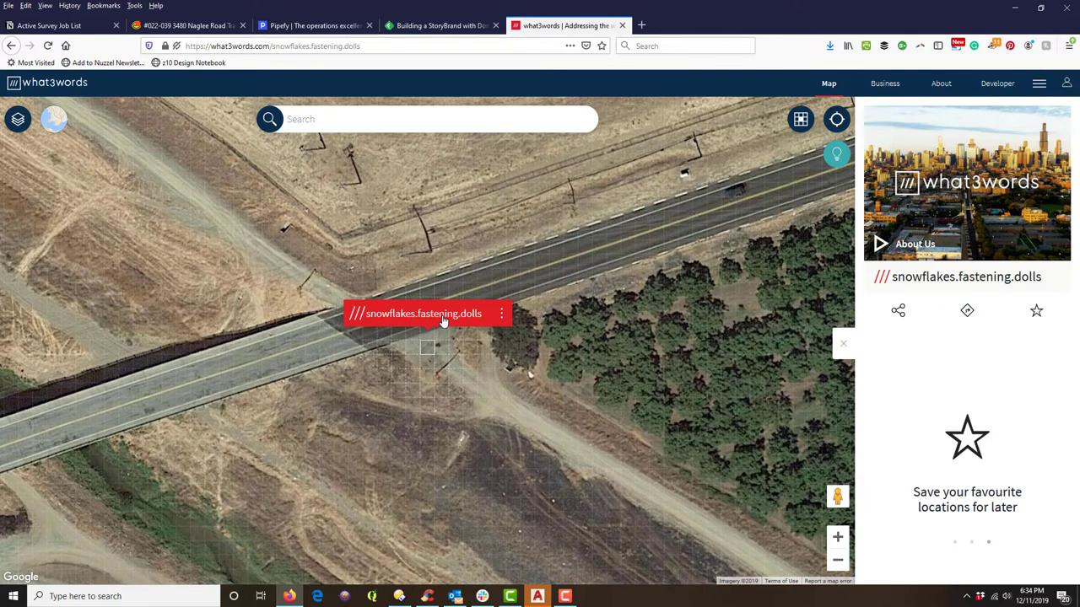
{"action": "left_click_drag", "start_coordinate": [456, 389], "coordinate": [721, 390]}
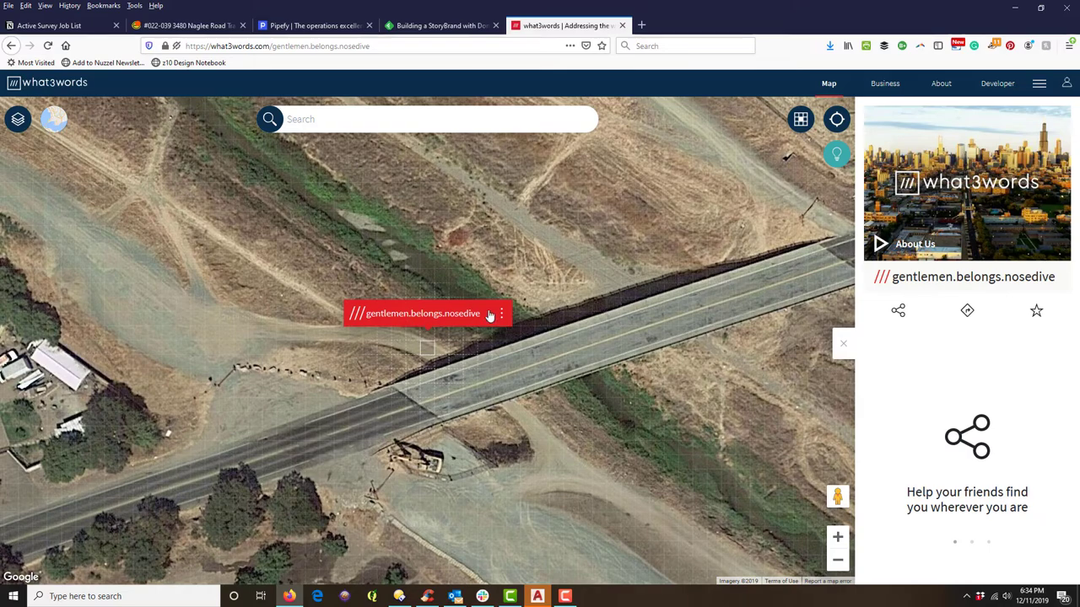
{"action": "scroll", "coordinate": [498, 313], "scroll_direction": "down", "scroll_amount": 2}
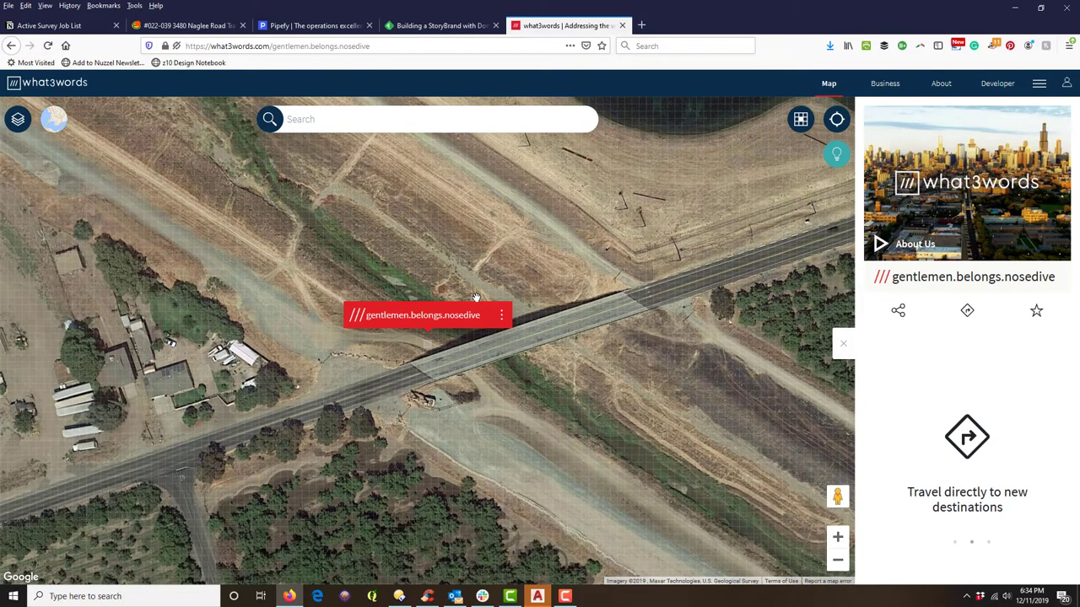
{"action": "scroll", "coordinate": [526, 372], "scroll_direction": "down", "scroll_amount": 2}
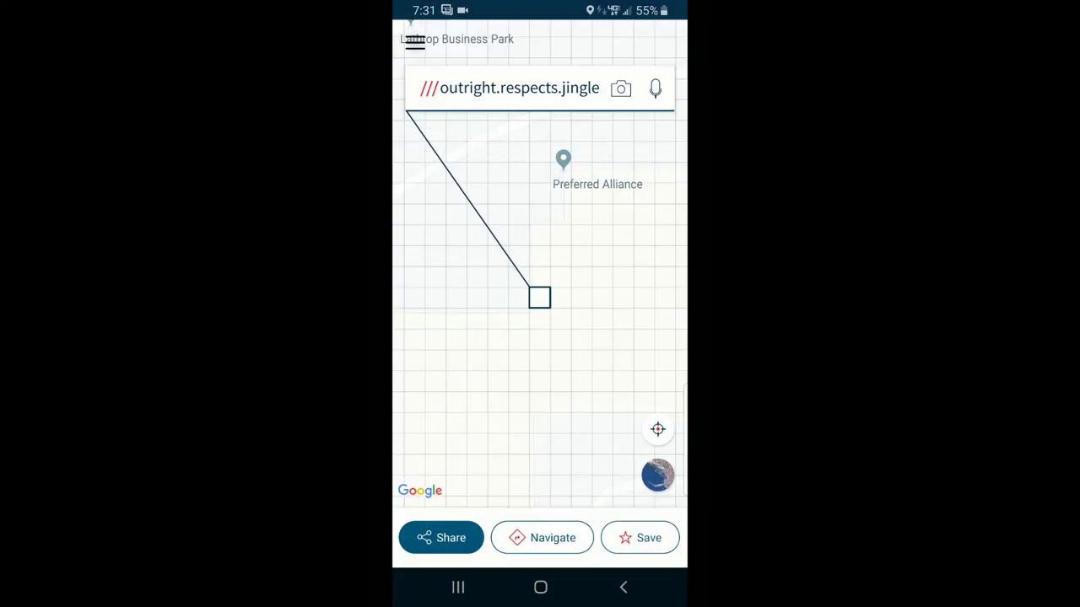
Search the app for transit.rekindle.portray and open the result on the map
{"action": "left_click", "coordinate": [508, 88]}
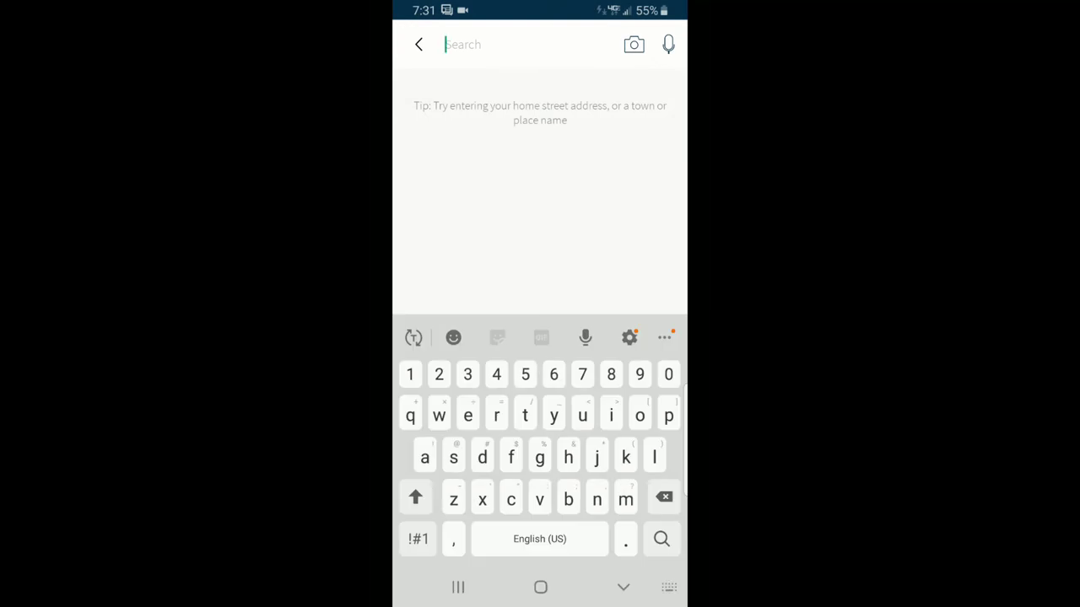
{"action": "type", "text": "tra"}
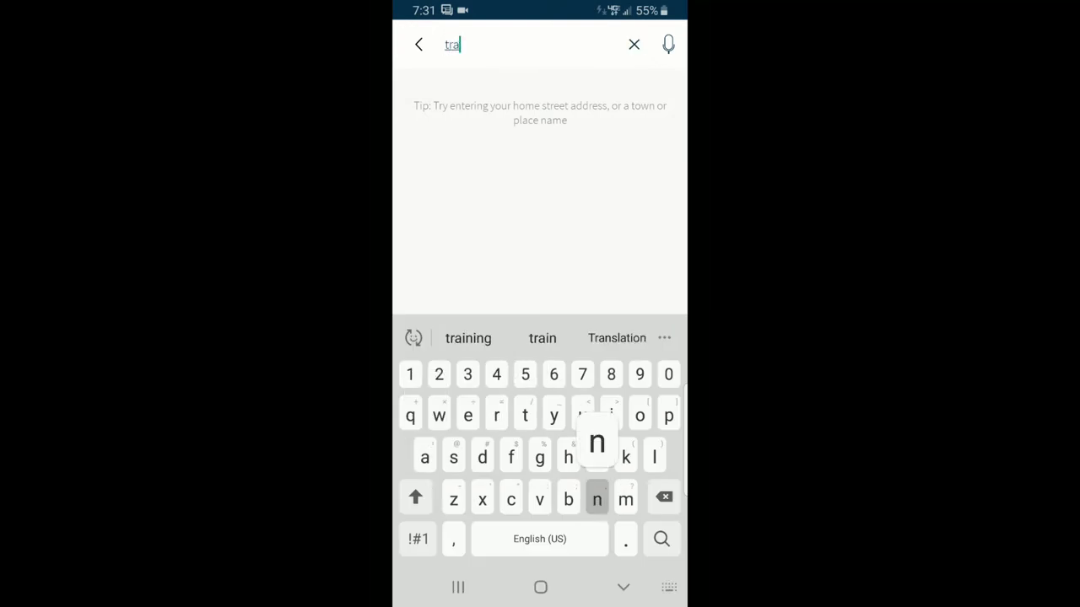
{"action": "type", "text": "nsit"}
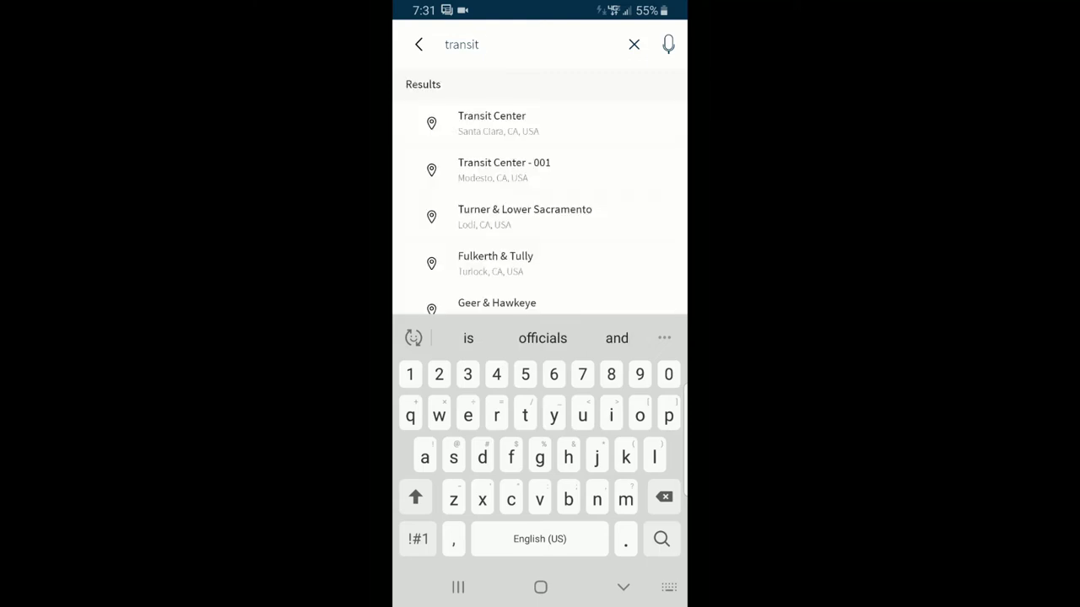
{"action": "key", "text": "BackSpace"}
{"action": "type", "text": "."}
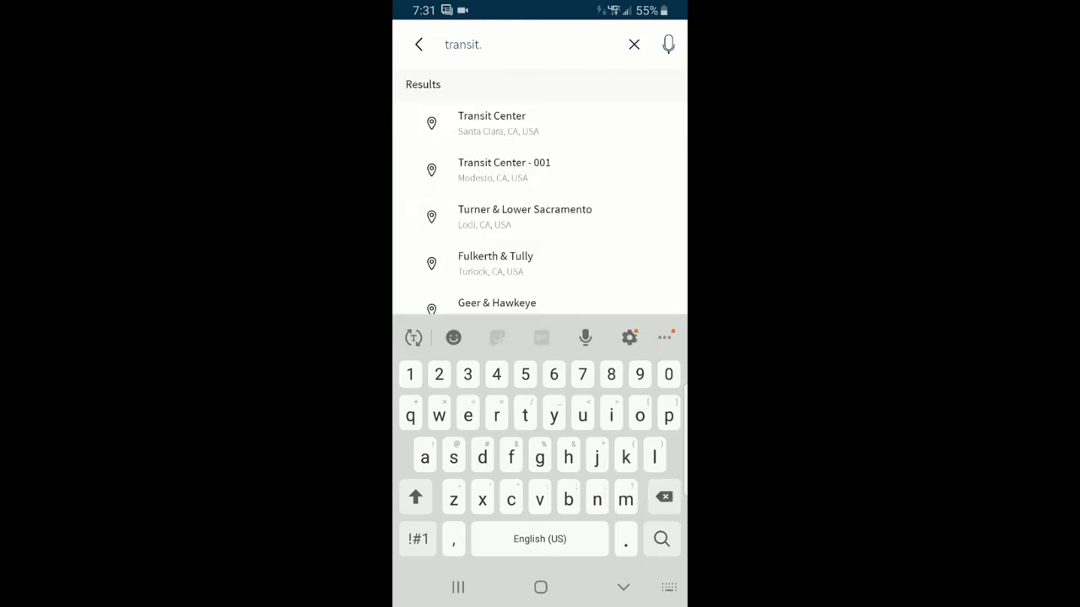
{"action": "type", "text": "rekindl"}
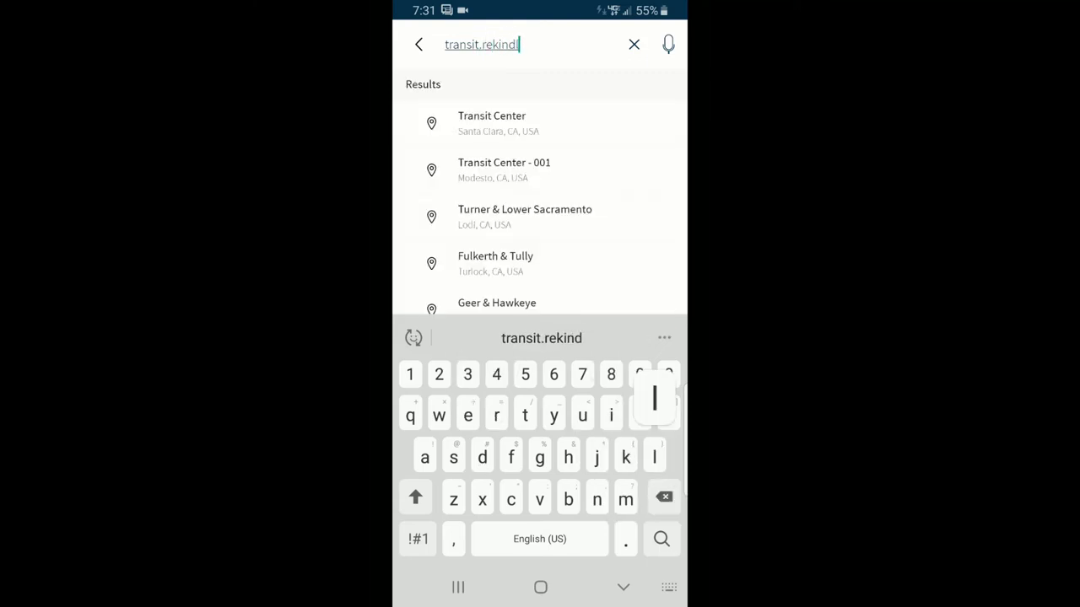
{"action": "type", "text": "e."}
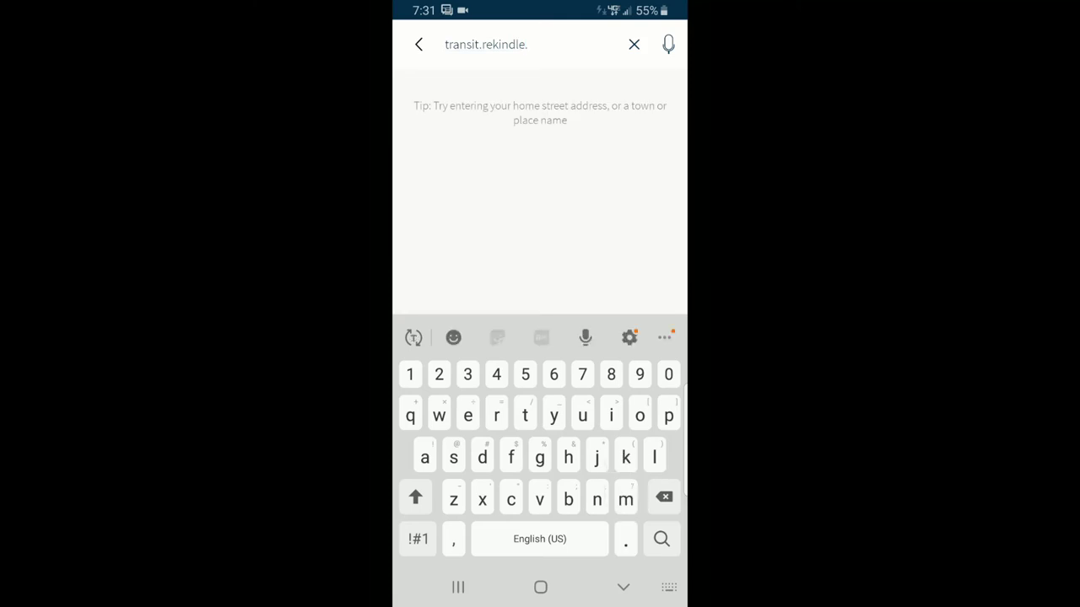
{"action": "type", "text": "por"}
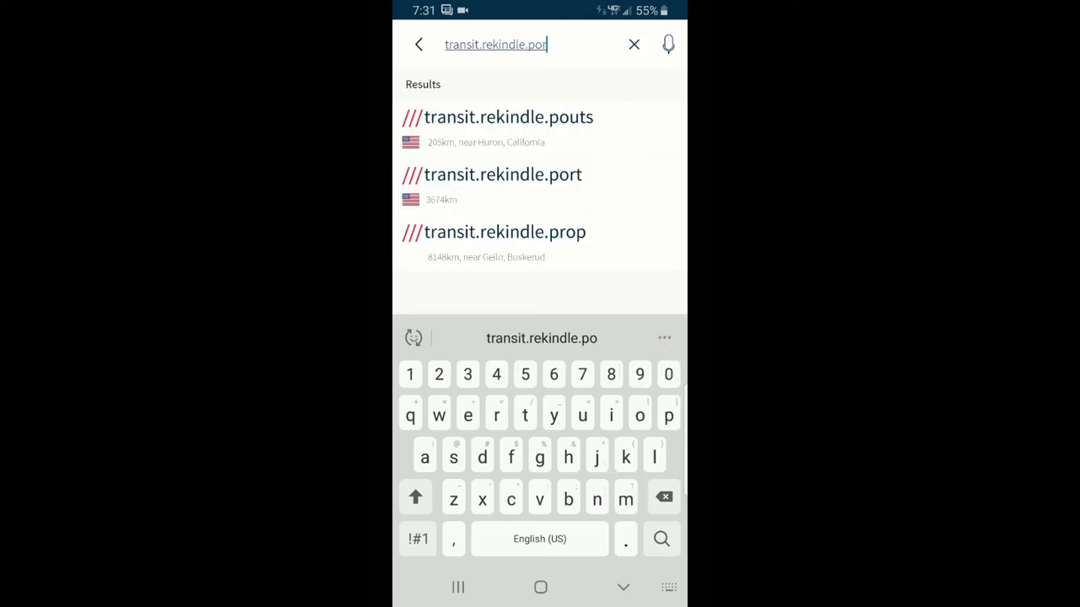
{"action": "type", "text": "te"}
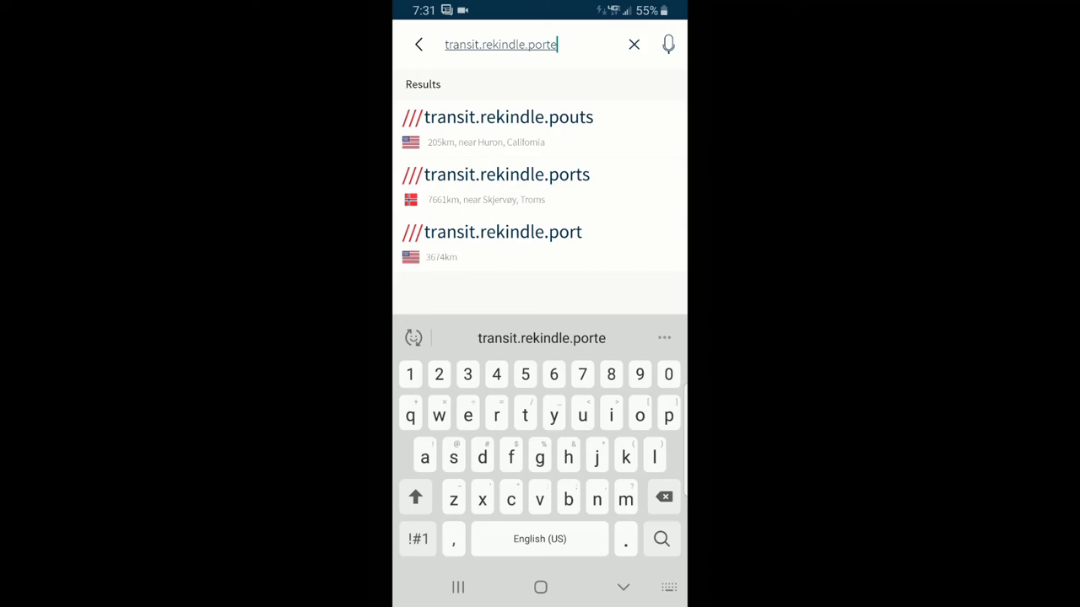
{"action": "type", "text": "a"}
{"action": "left_click", "coordinate": [514, 117]}
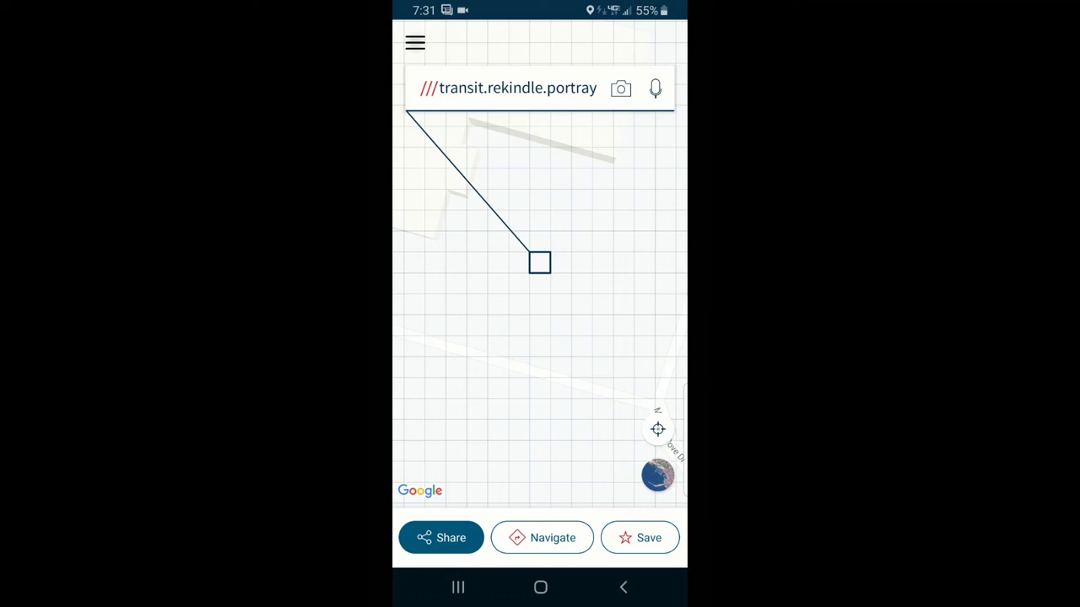
Show the address on satellite imagery and bring up the directions app list
{"action": "left_click", "coordinate": [658, 475]}
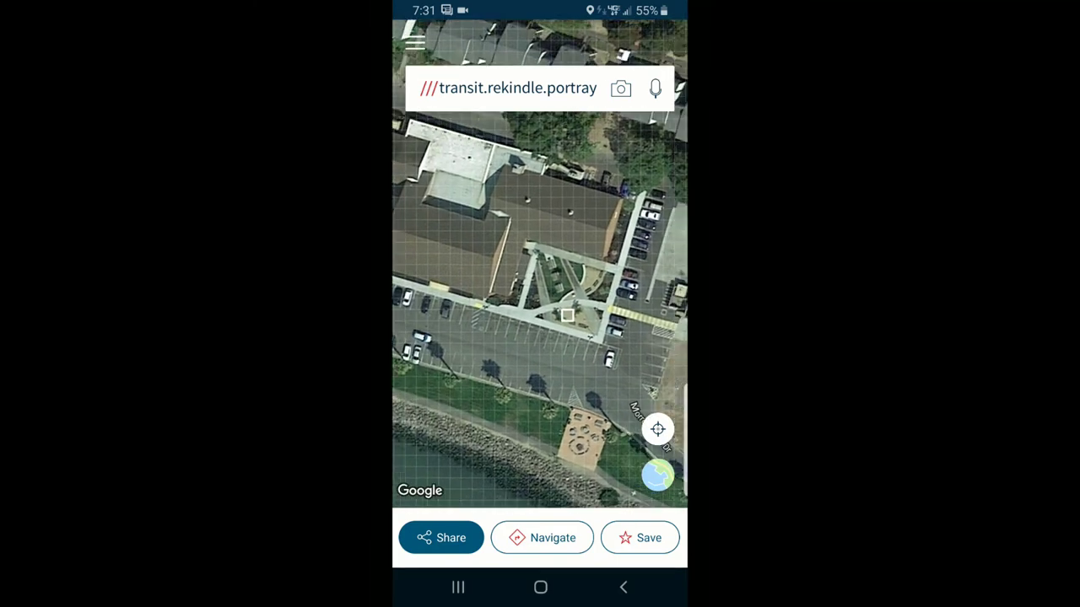
{"action": "scroll", "coordinate": [540, 264], "scroll_direction": "up", "scroll_amount": 3}
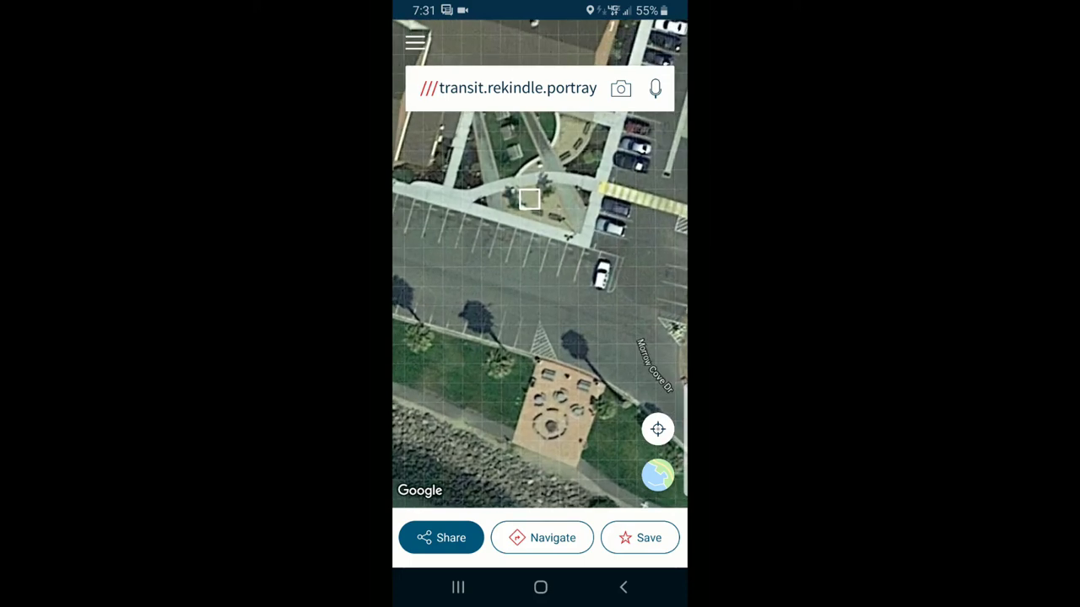
{"action": "left_click", "coordinate": [542, 537]}
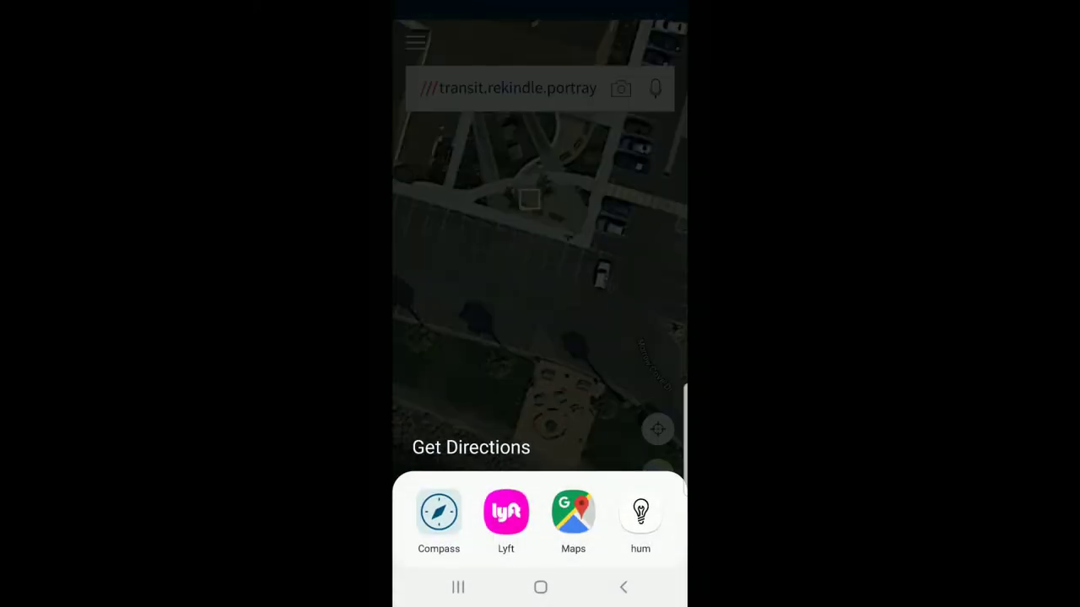
Pick Google Maps from the directions app list to launch the route
{"action": "left_click", "coordinate": [573, 512]}
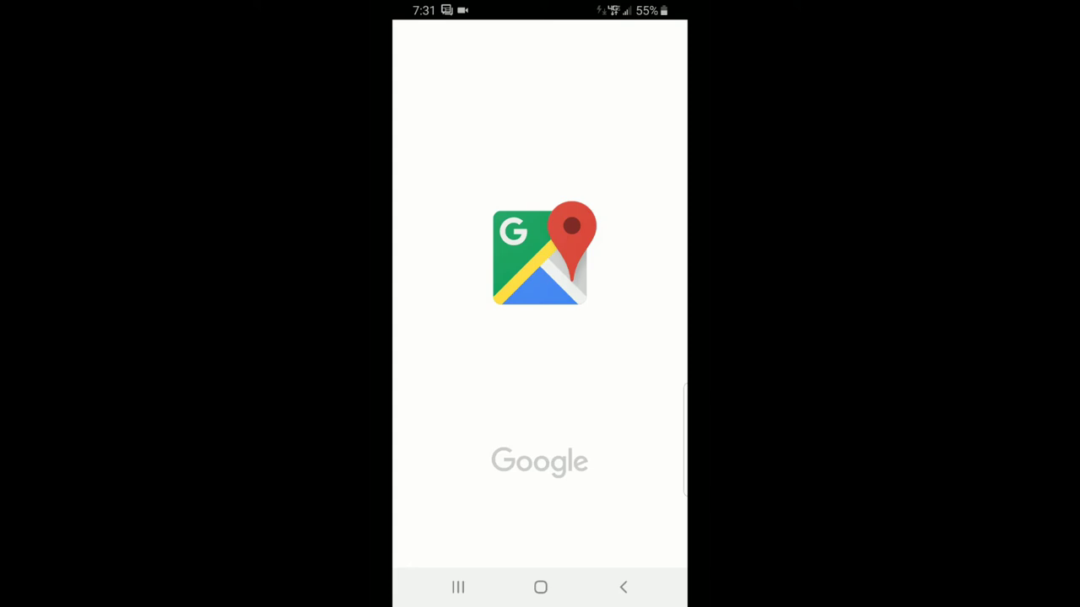